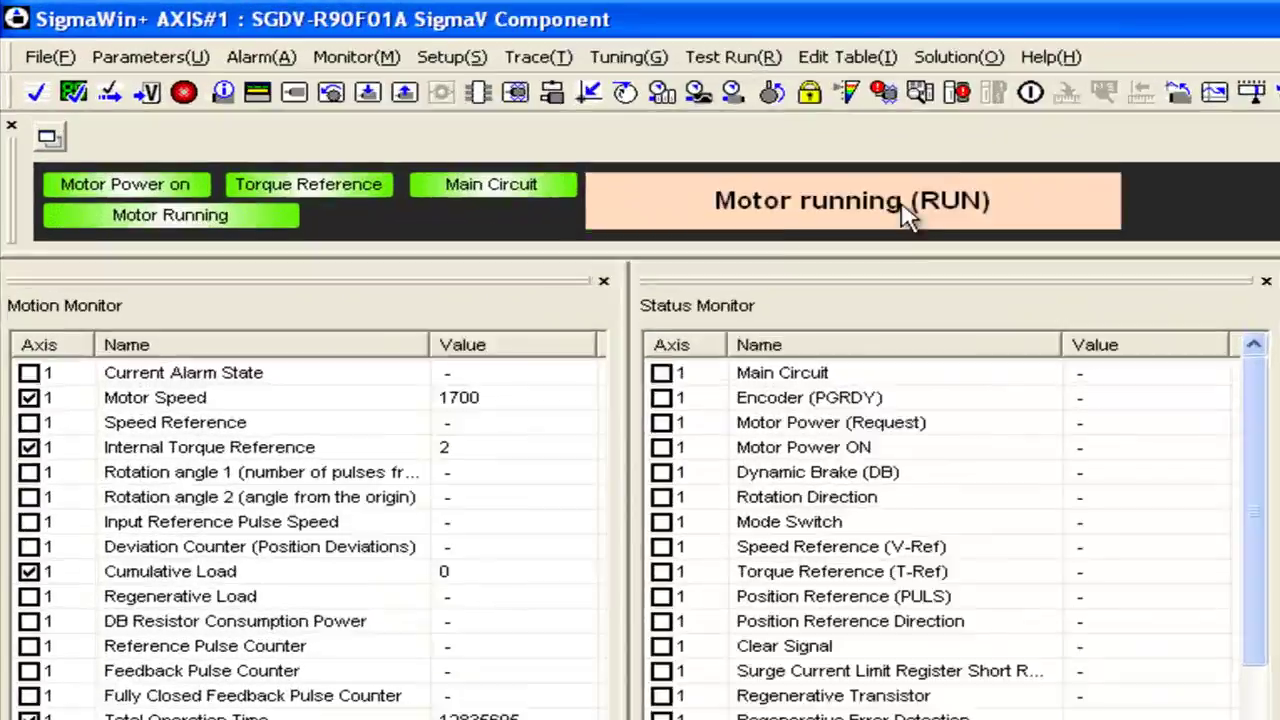
Initialize all Servopack parameters from the parameter editor, accept the cautions, and close the editor
left_click(166, 57)
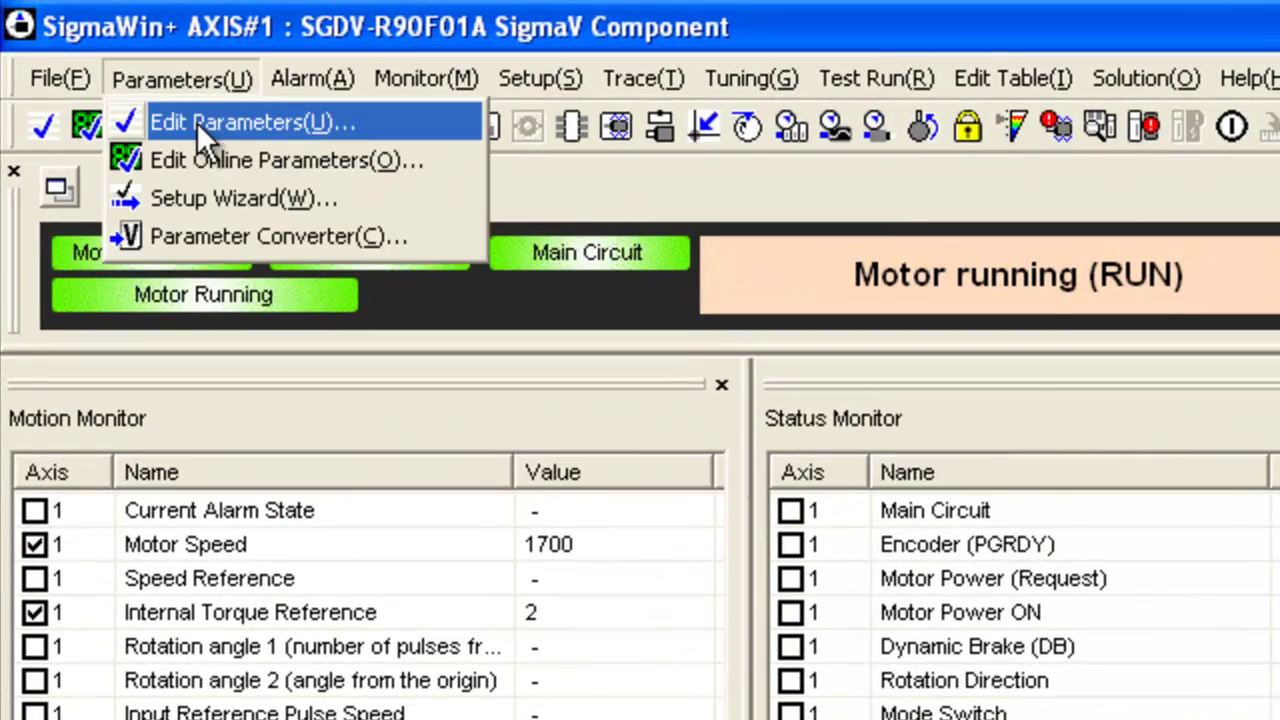
left_click(197, 122)
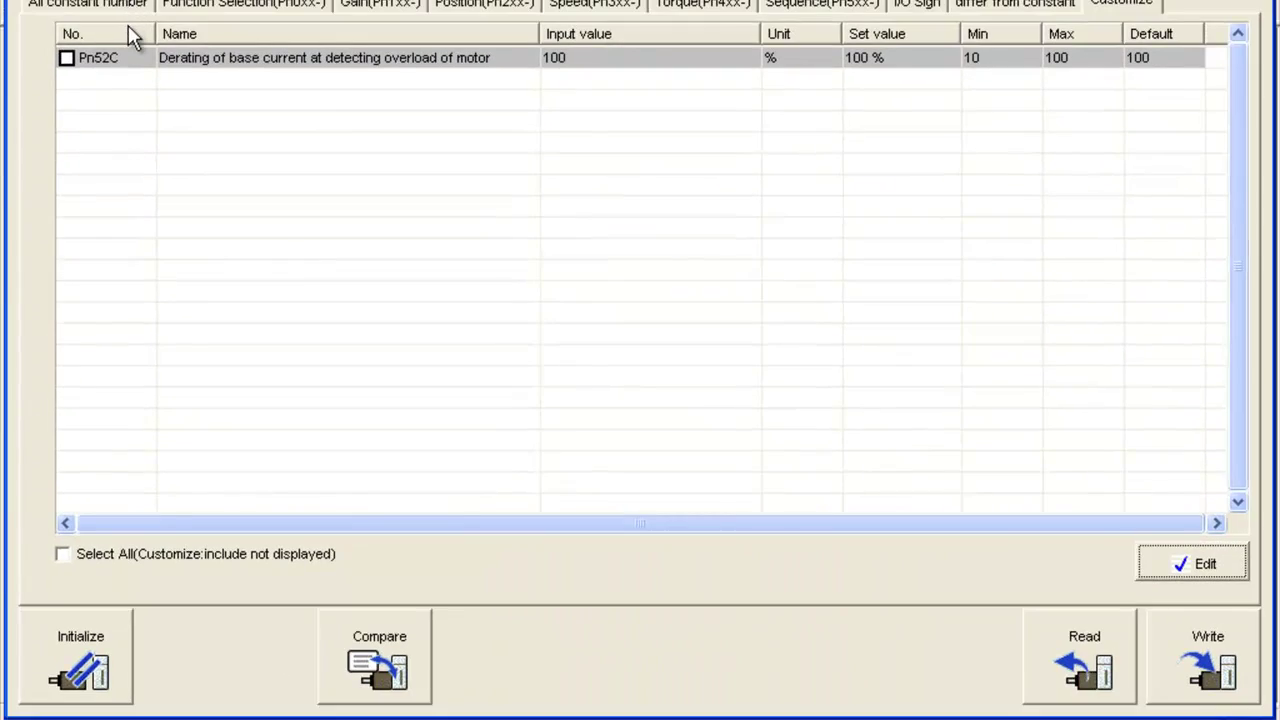
left_click(122, 662)
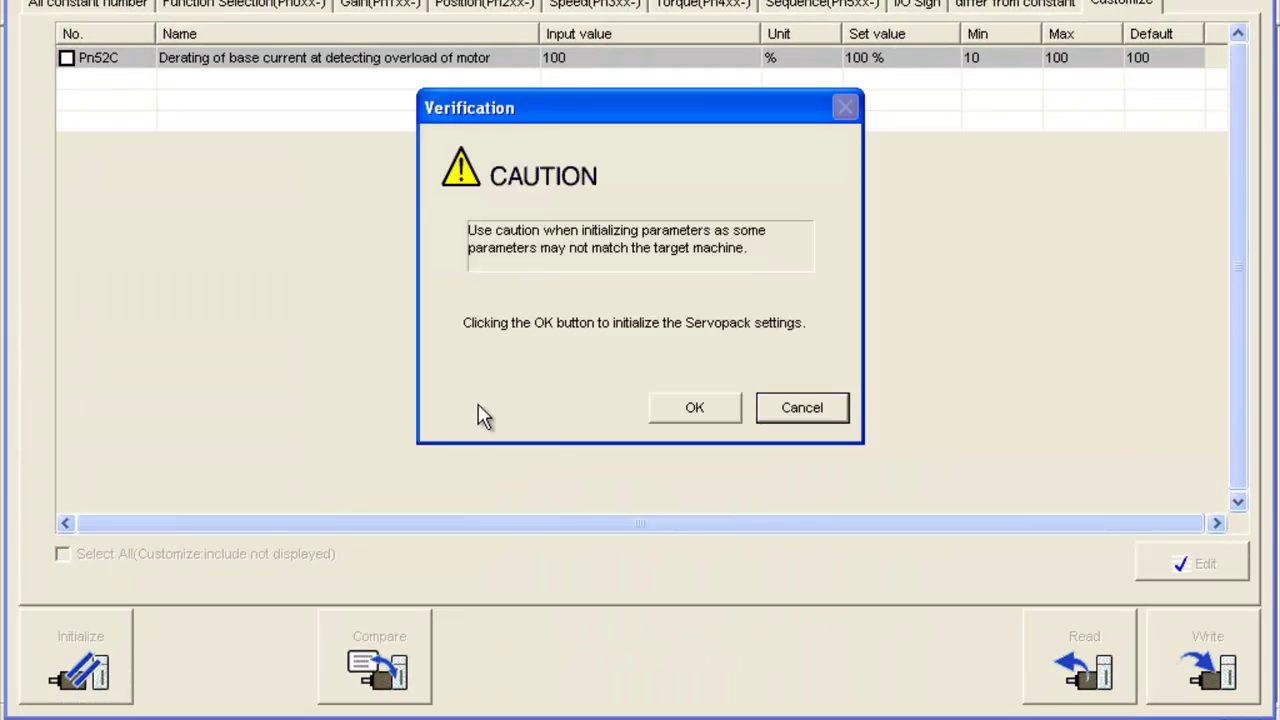
left_click(694, 410)
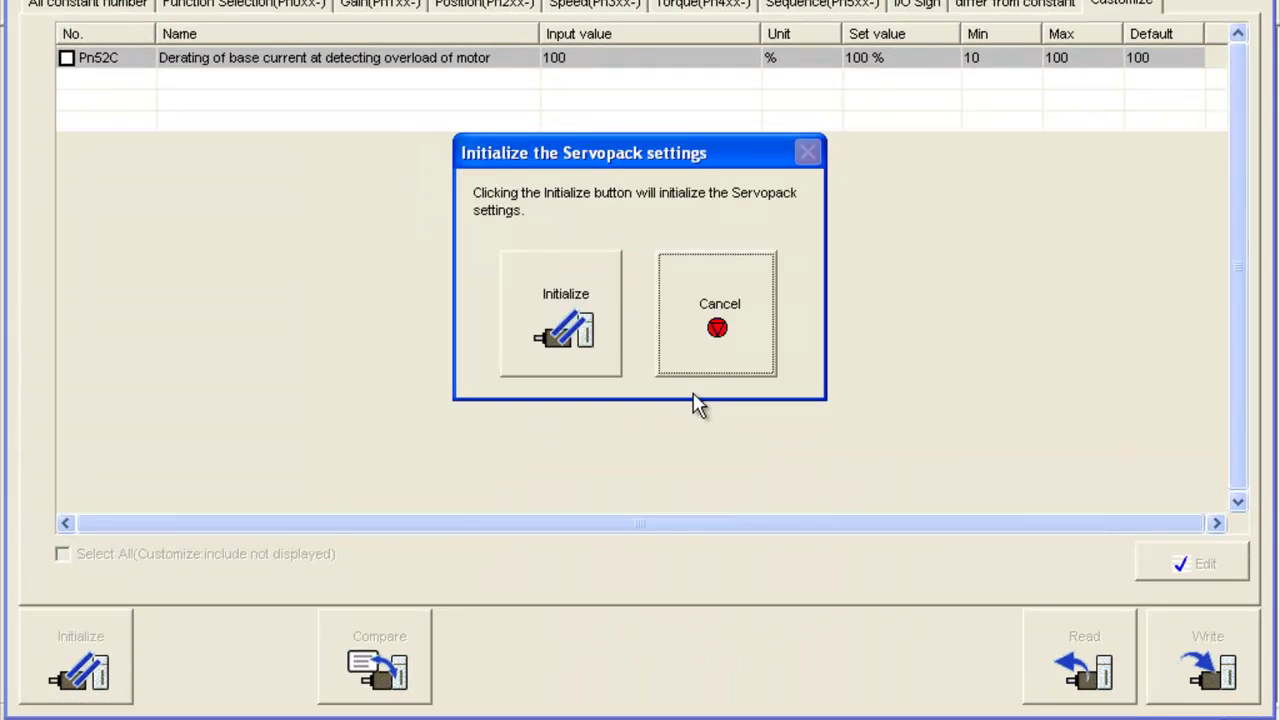
left_click(592, 302)
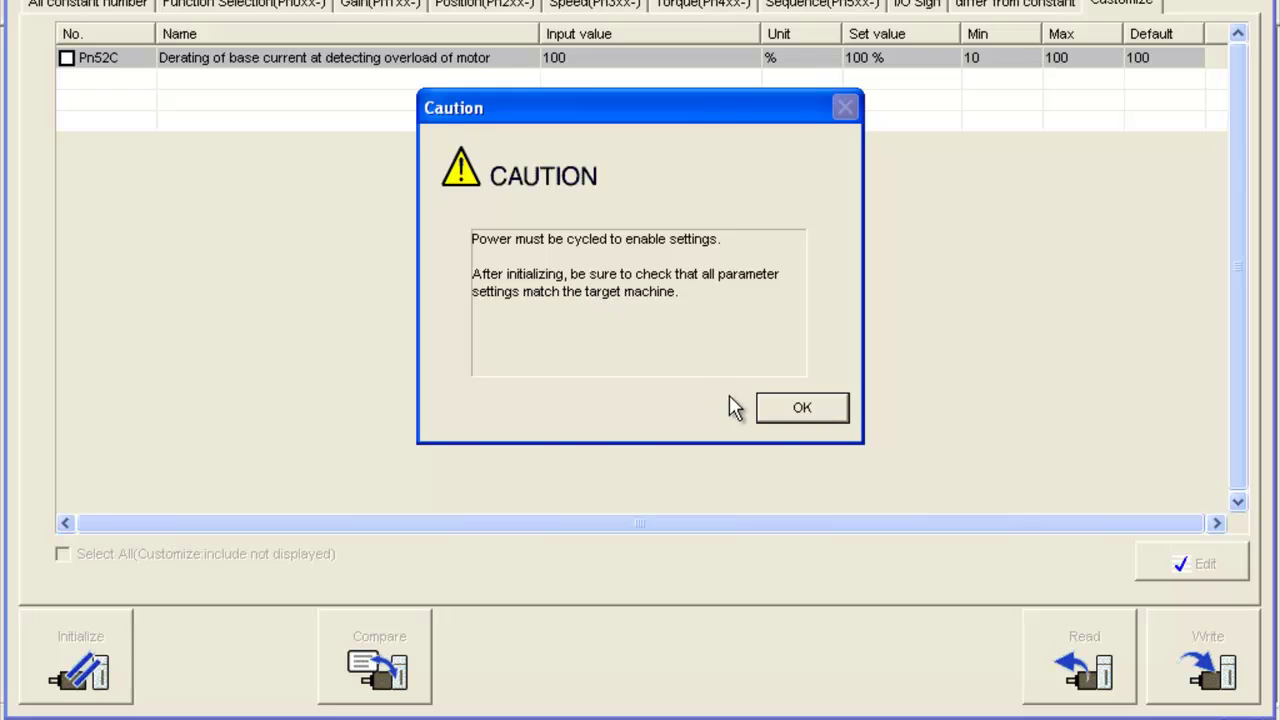
left_click(803, 409)
left_click(1249, 23)
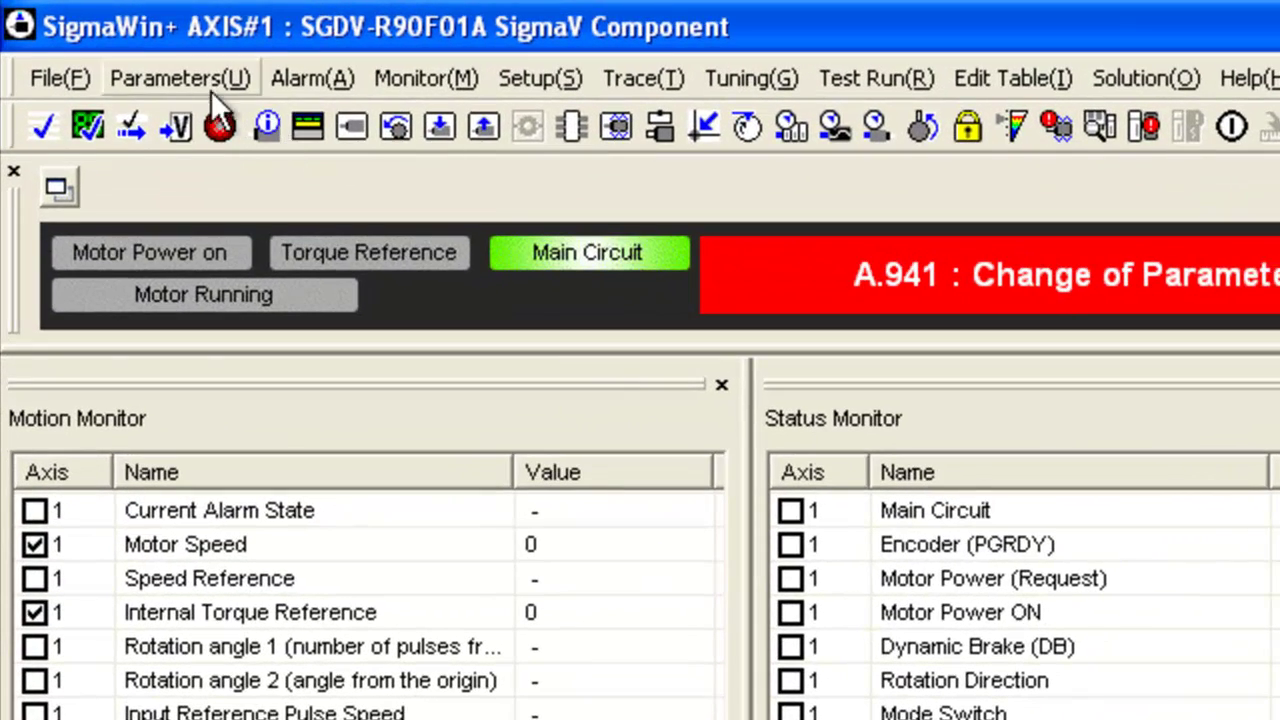
In the Setup Wizard, apply the encoder selection and the control mode Speed control (analog reference)
left_click(124, 52)
left_click(243, 188)
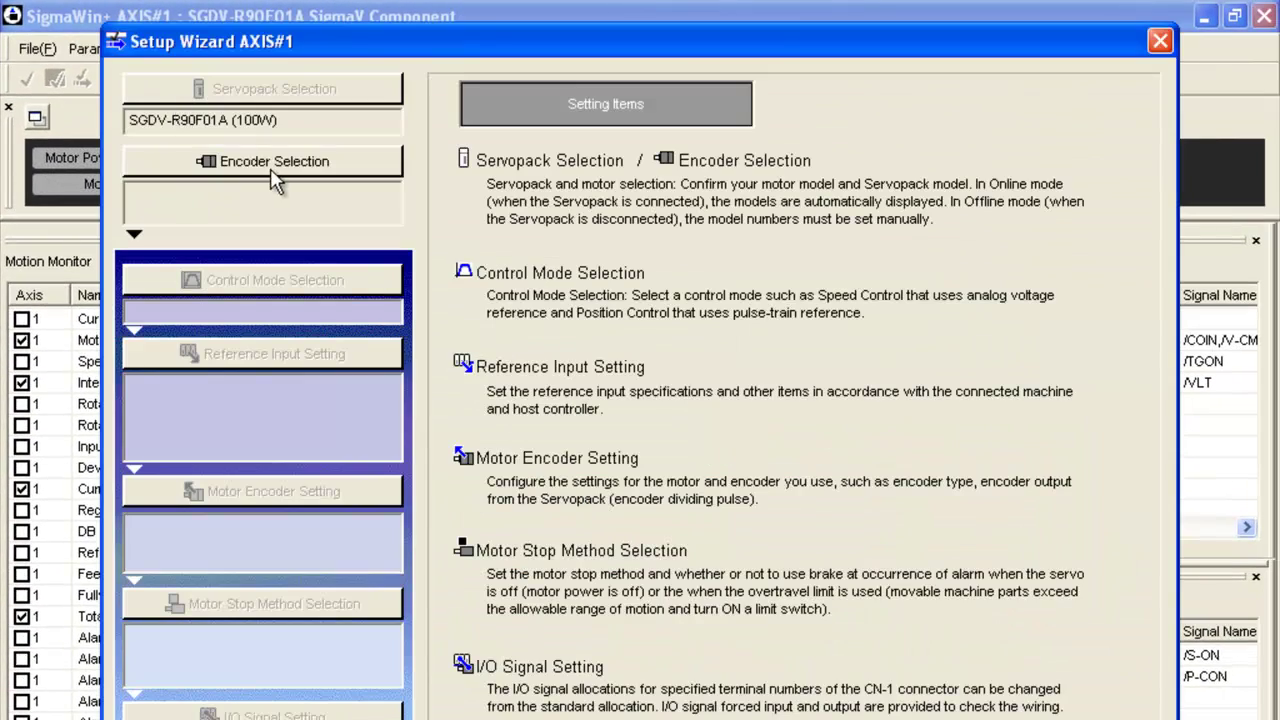
left_click(292, 163)
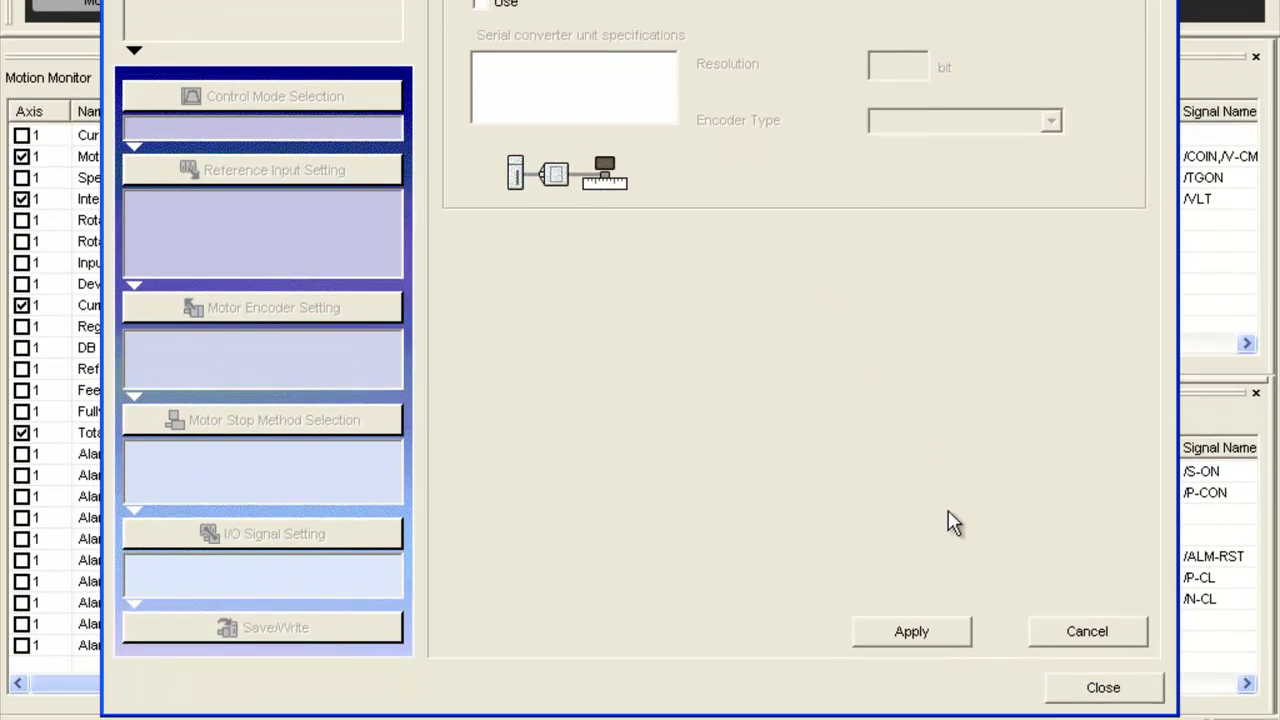
left_click(911, 631)
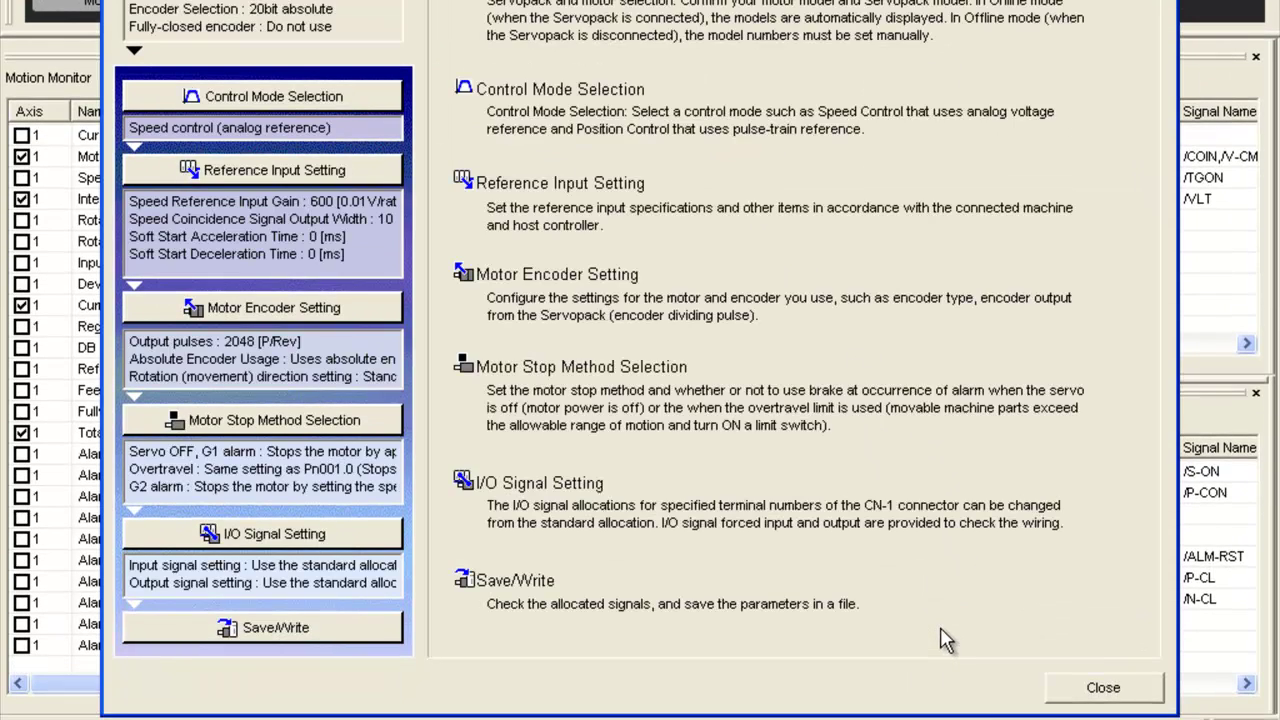
left_click(357, 96)
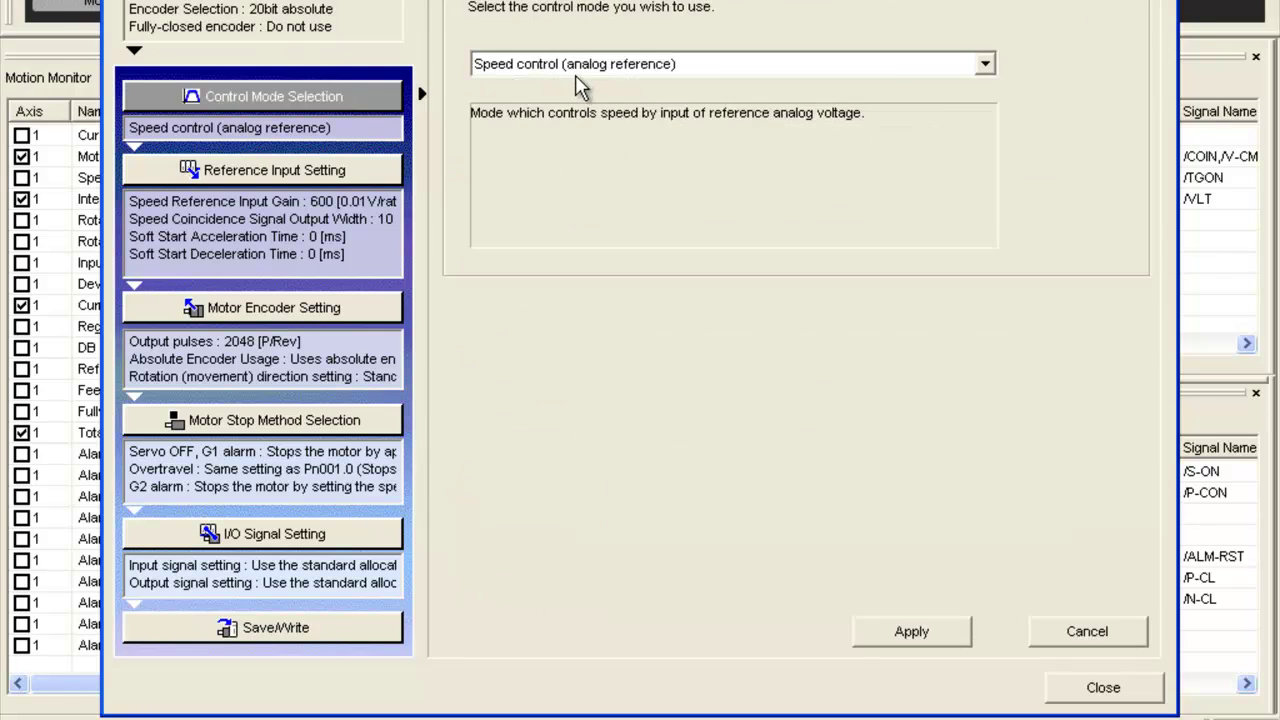
left_click(916, 634)
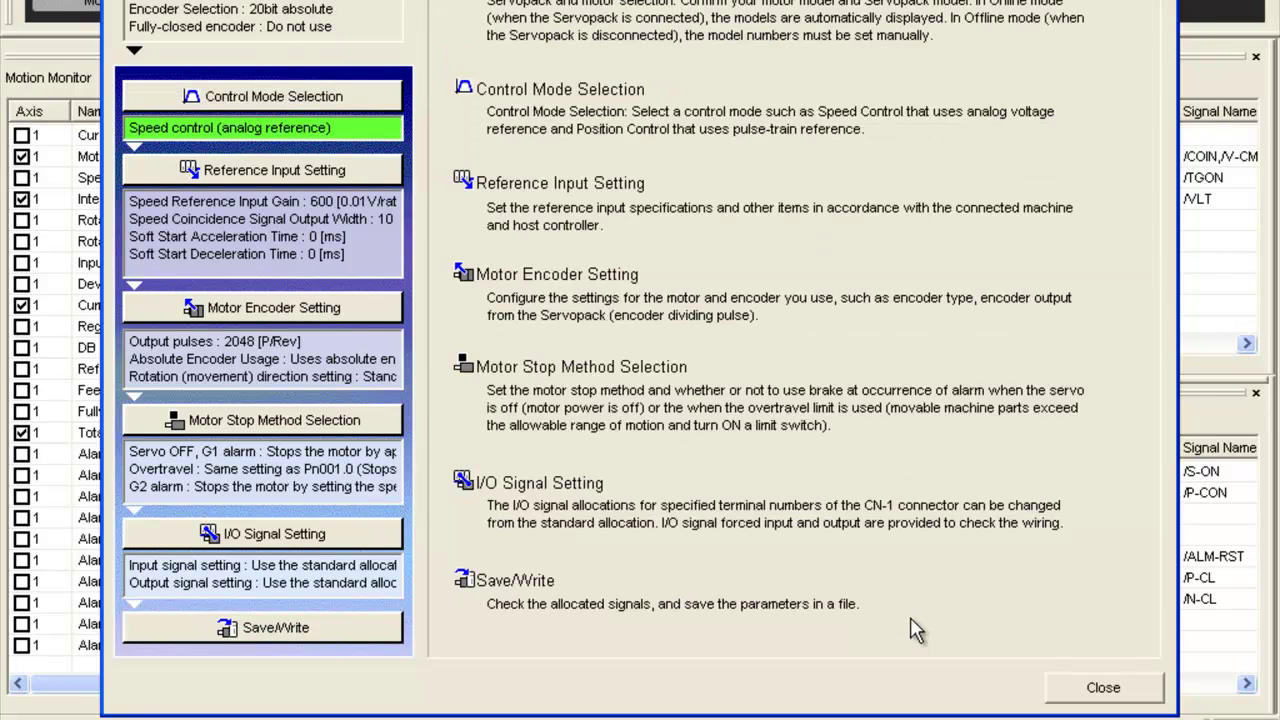
Calculate the speed reference input gain for 3000 min-1 at 10 V and apply the reference input settings
left_click(364, 172)
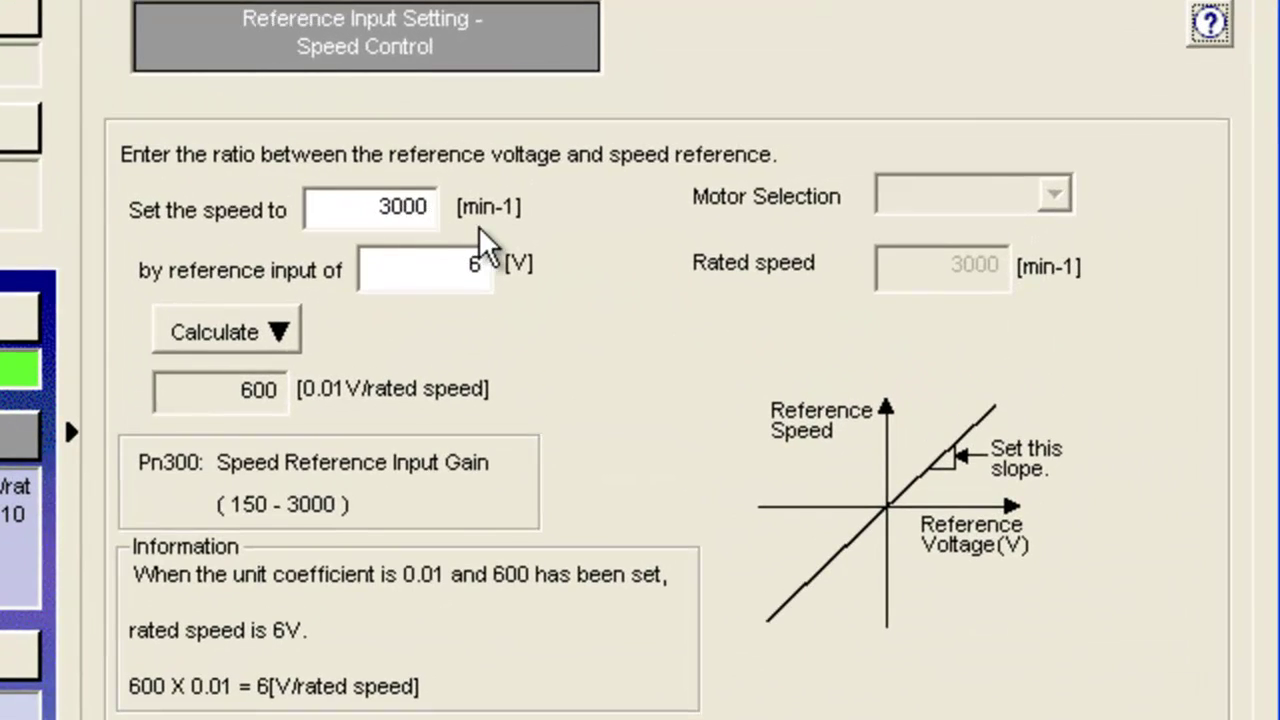
double_click(472, 264)
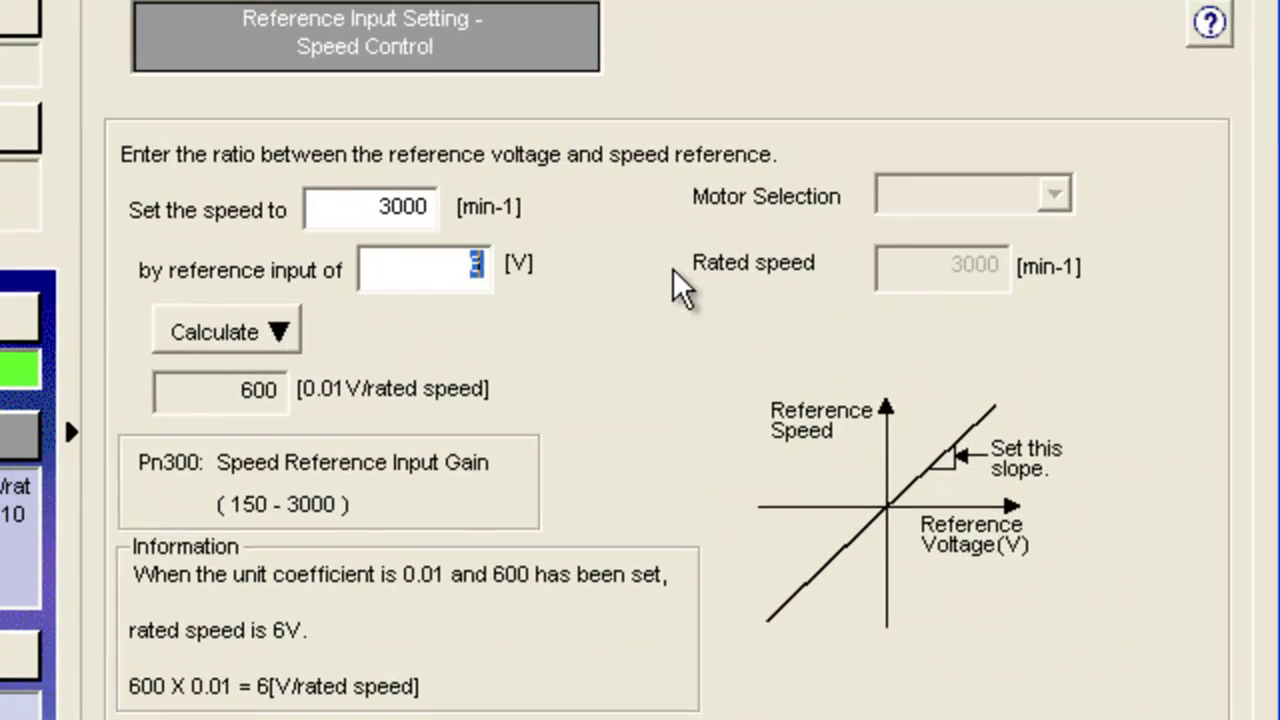
type("10")
left_click(274, 332)
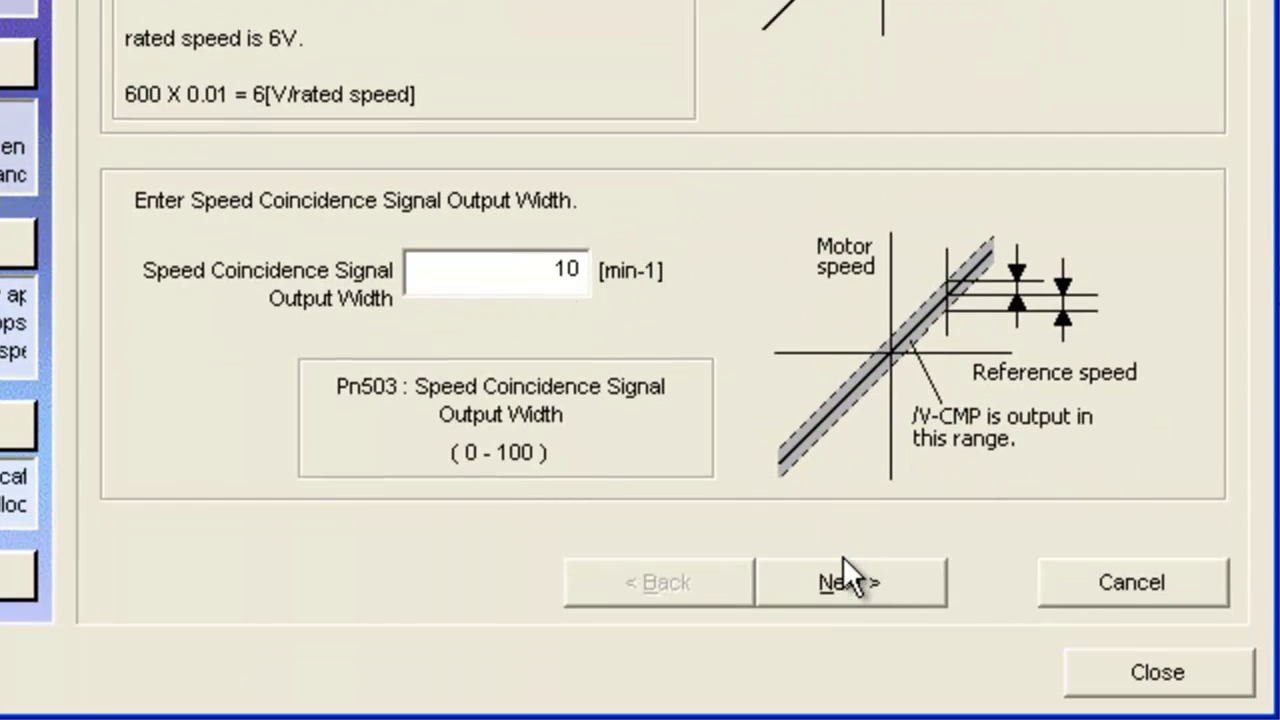
left_click(843, 582)
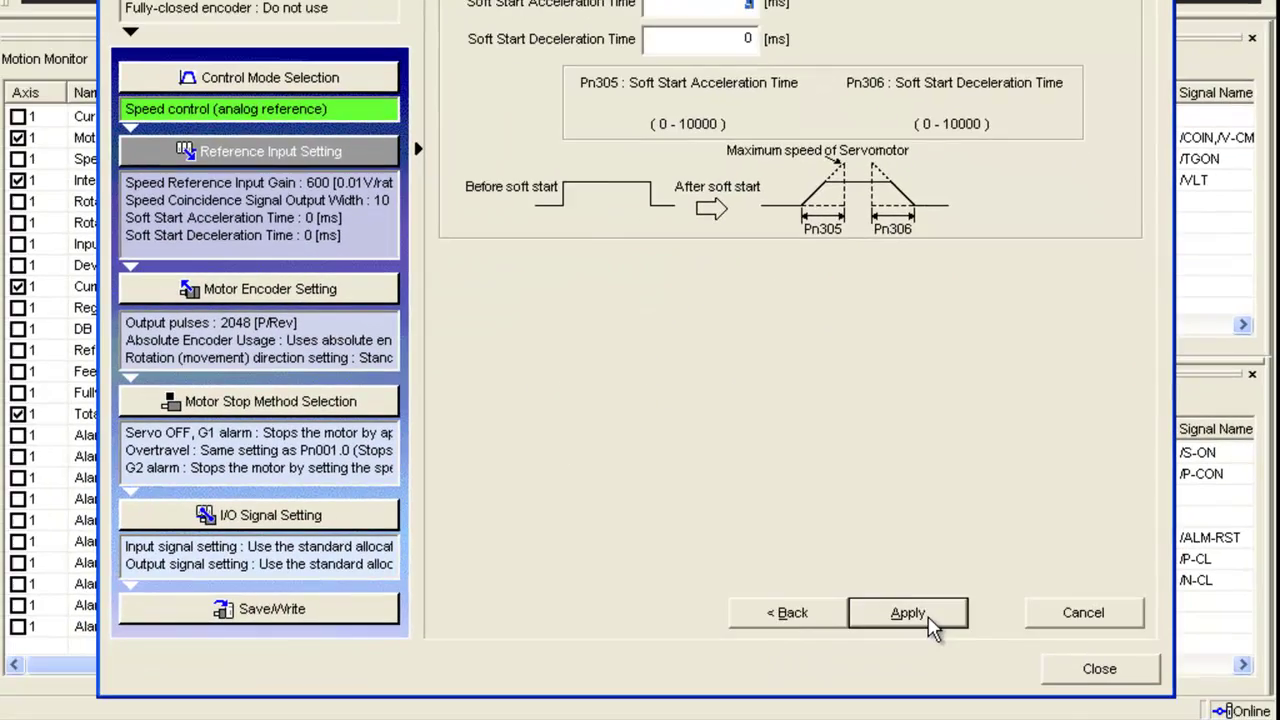
left_click(909, 609)
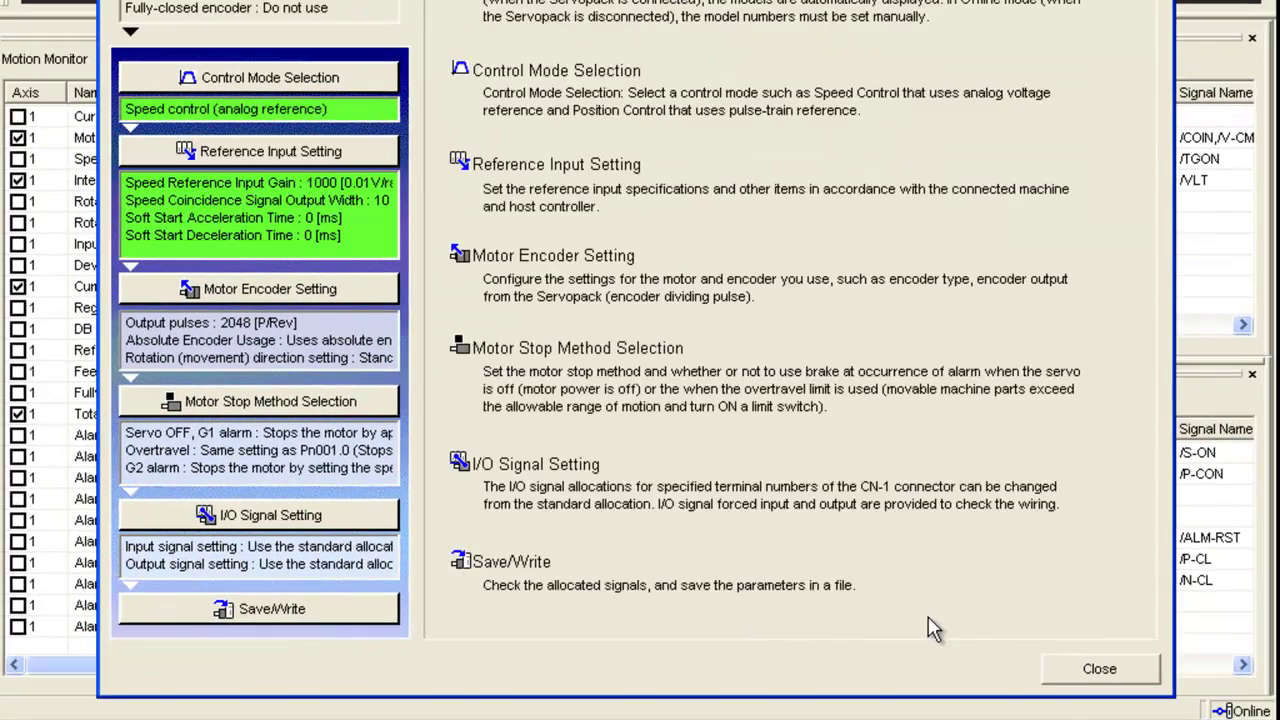
Set the encoder output to 32768 P/Rev, use the absolute encoder as an incremental encoder, and apply the motor encoder settings
left_click(341, 293)
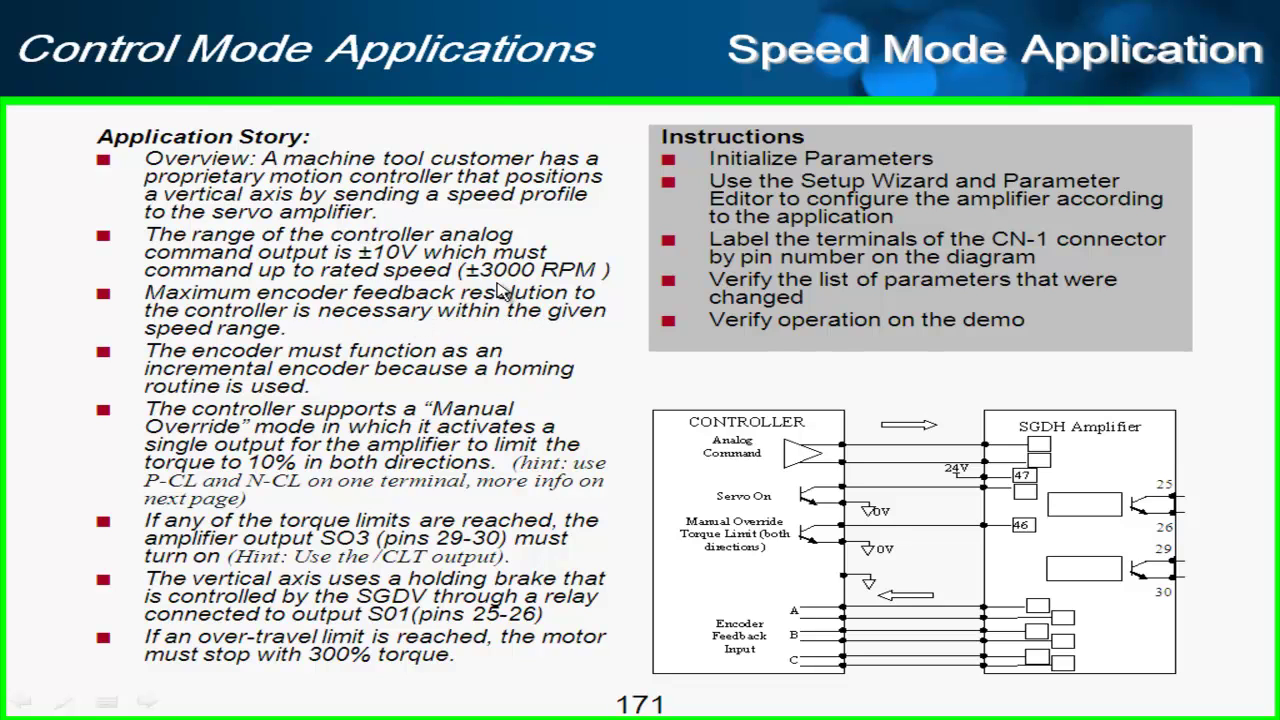
key("alt+Tab")
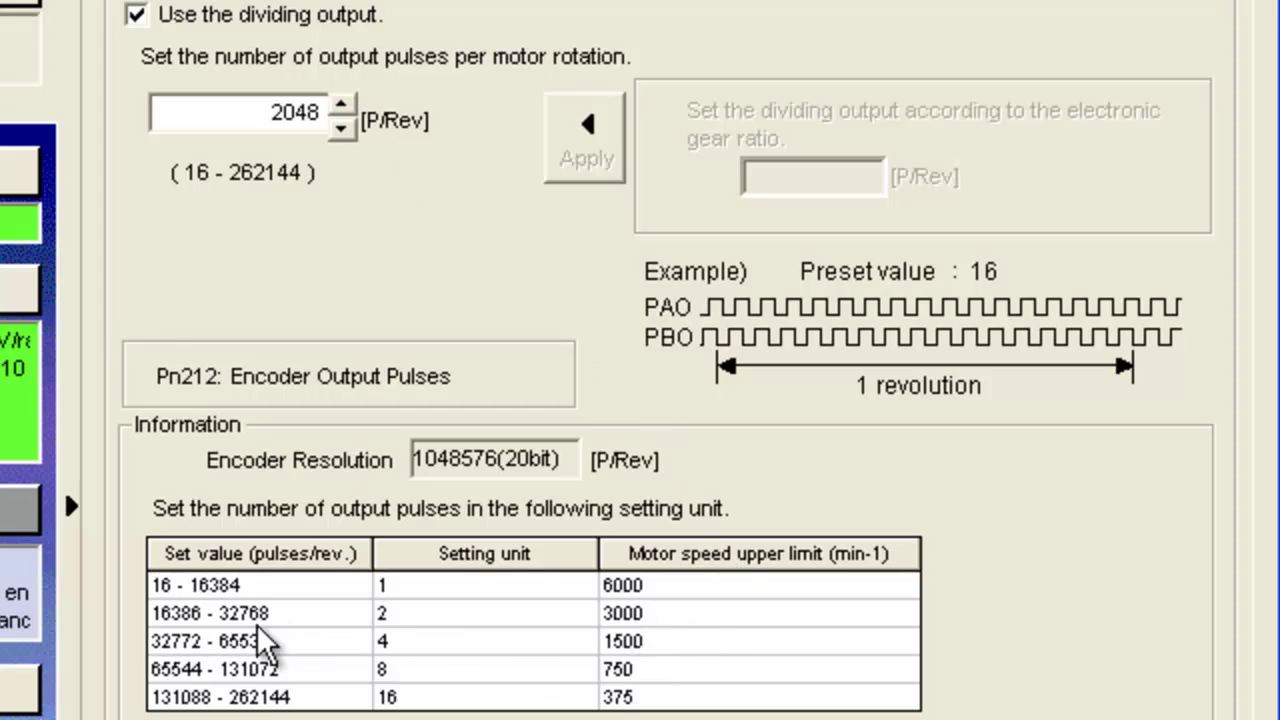
double_click(251, 114)
type("32768")
scroll(377, 531, "down", 5)
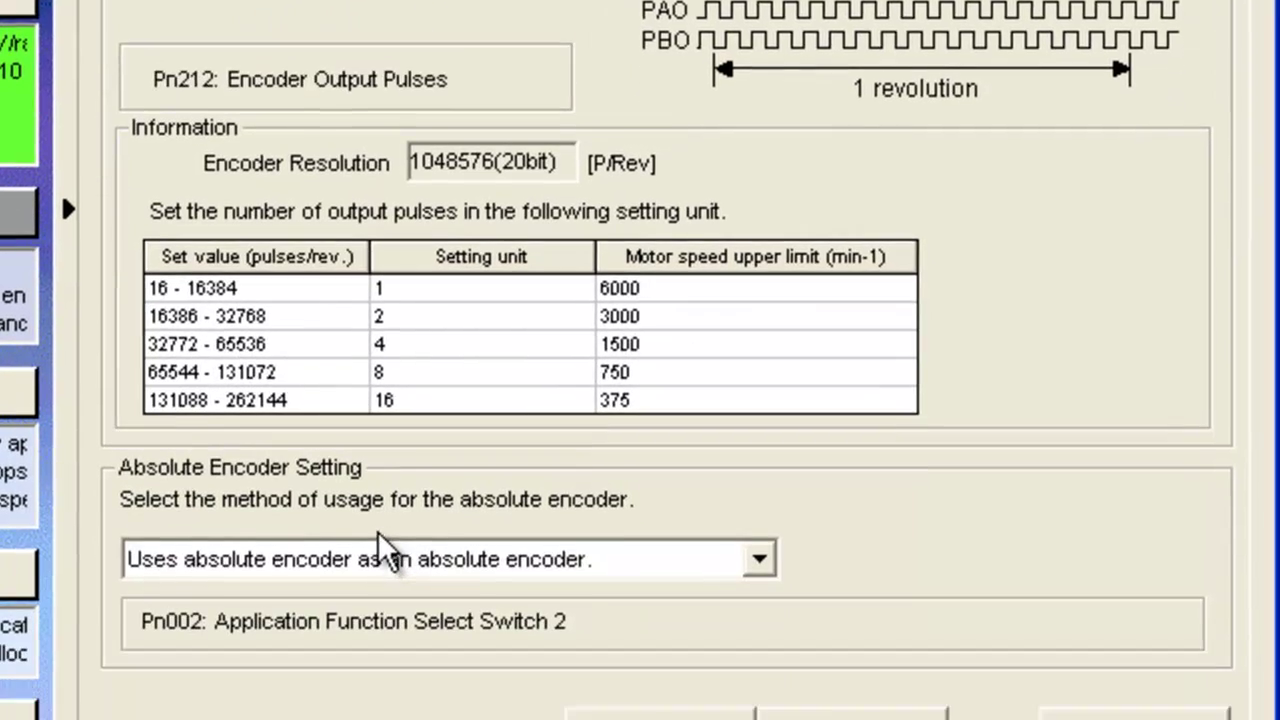
left_click(371, 474)
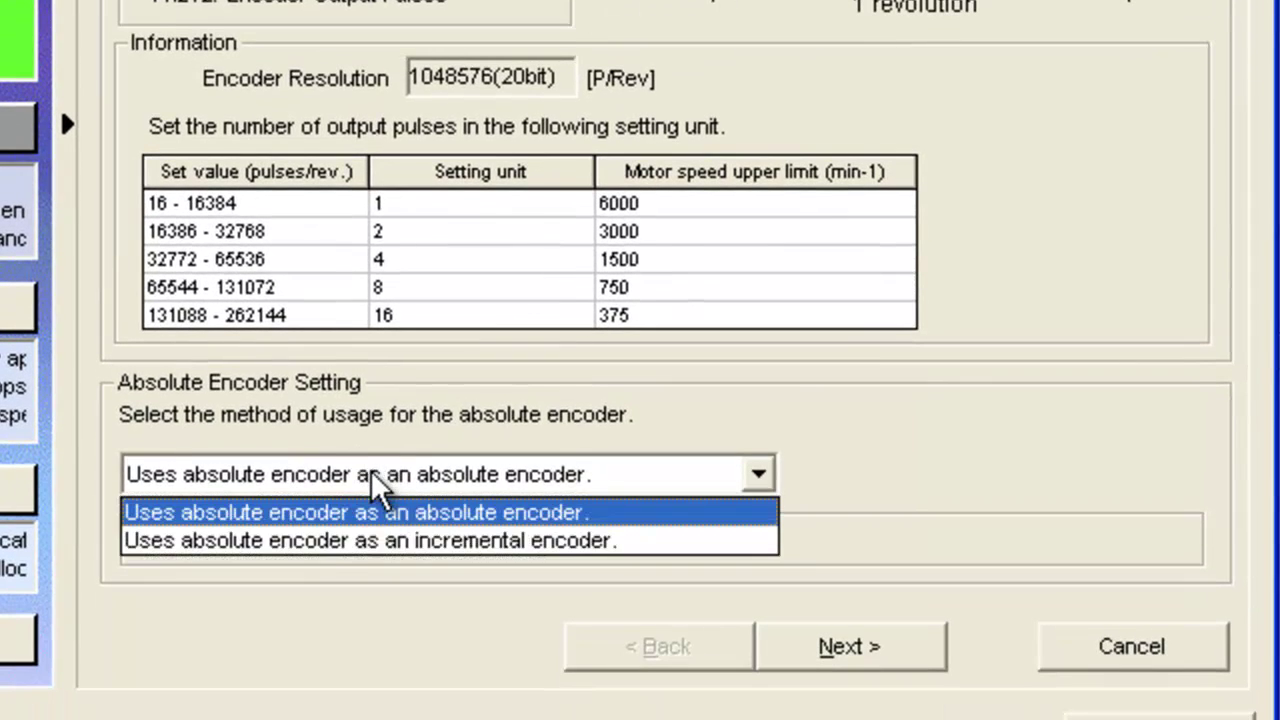
left_click(395, 542)
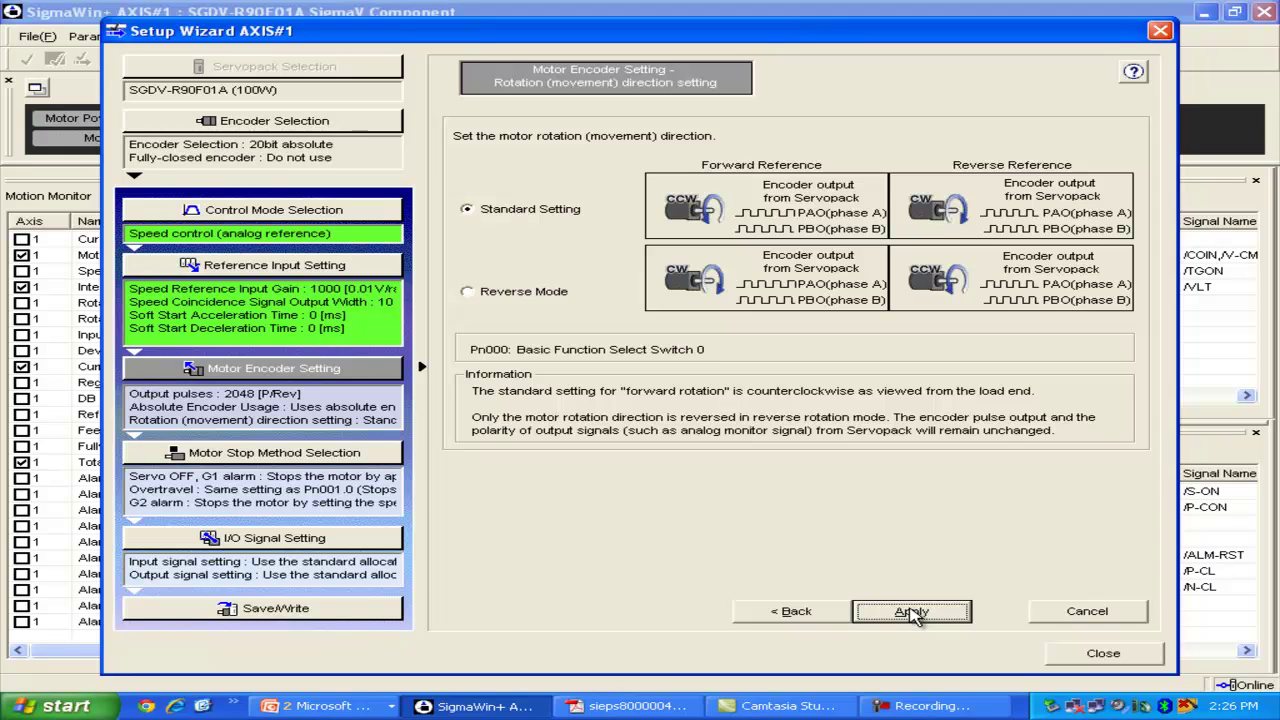
left_click(920, 612)
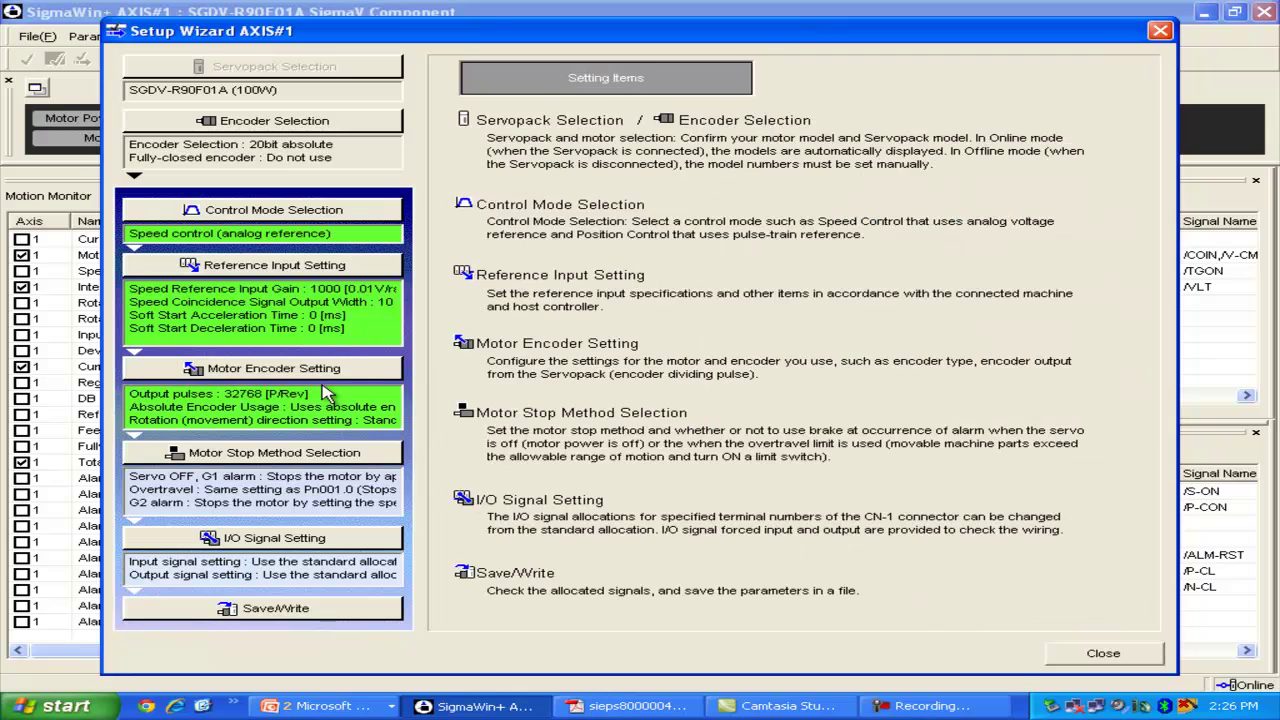
Set the overtravel stop method (Pn001.1) to option 1, ending in servolock state, and apply it with the holding brake enabled
left_click(340, 455)
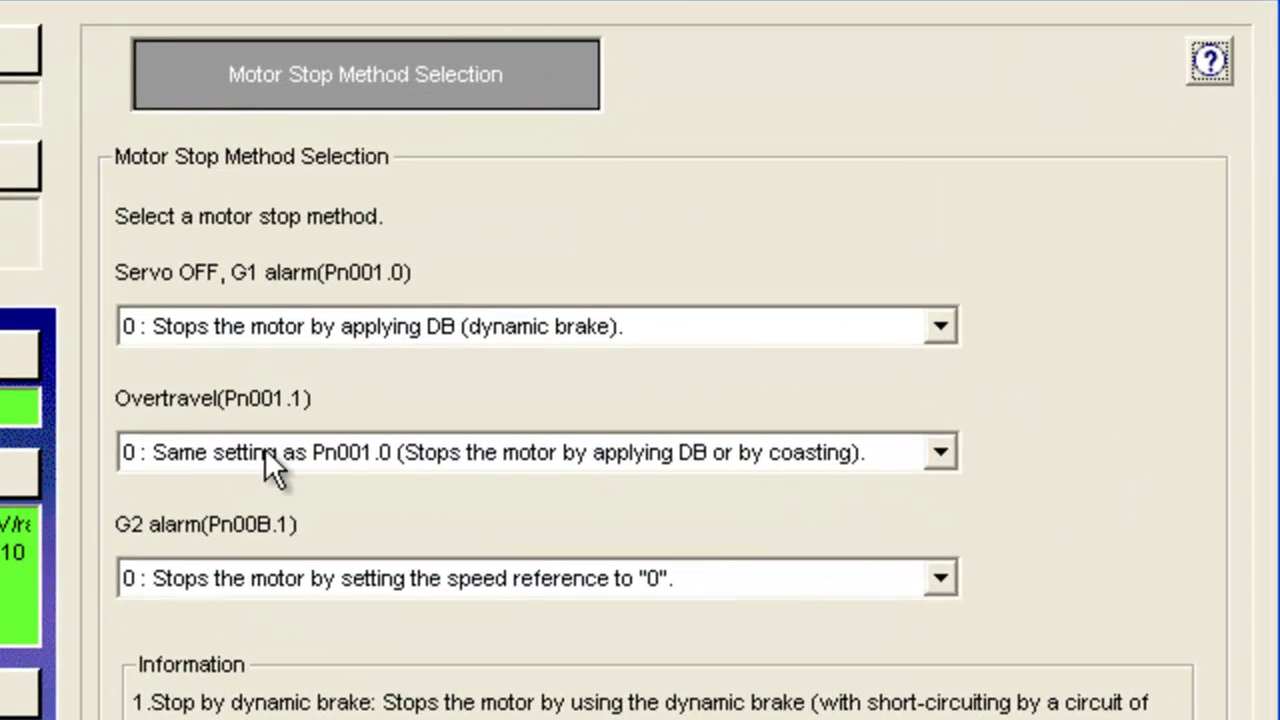
left_click(477, 456)
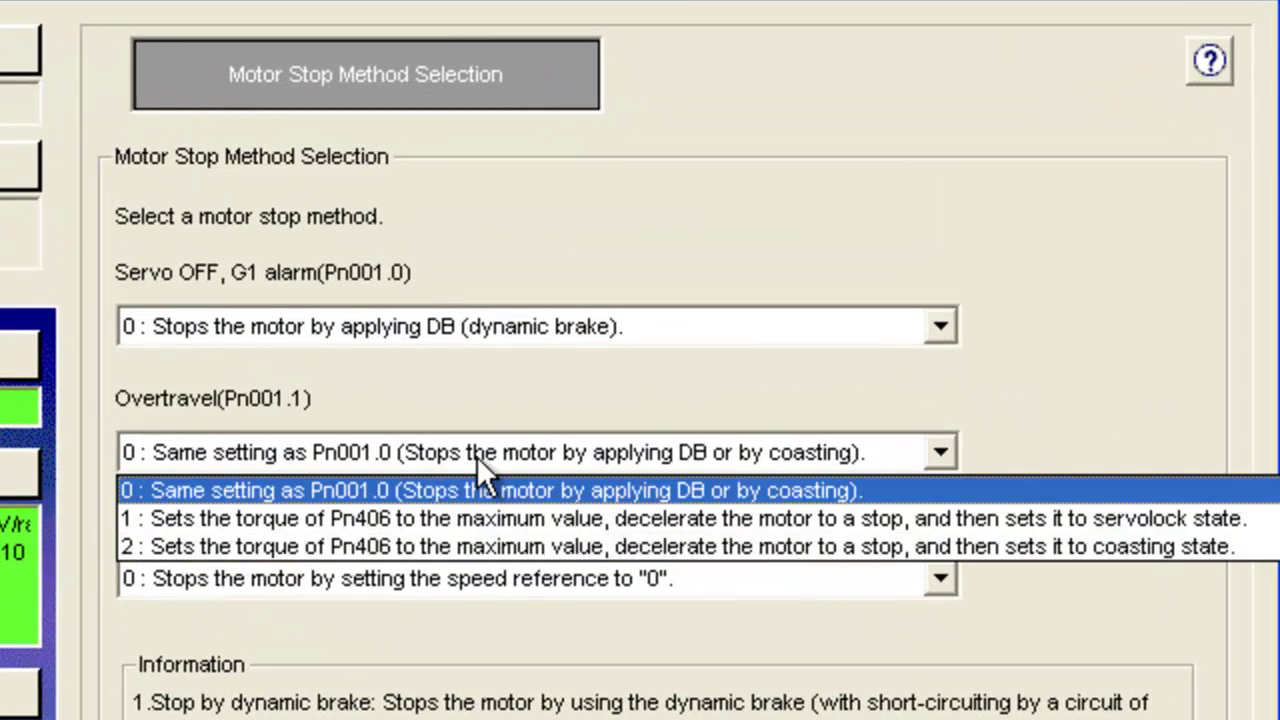
left_click(529, 544)
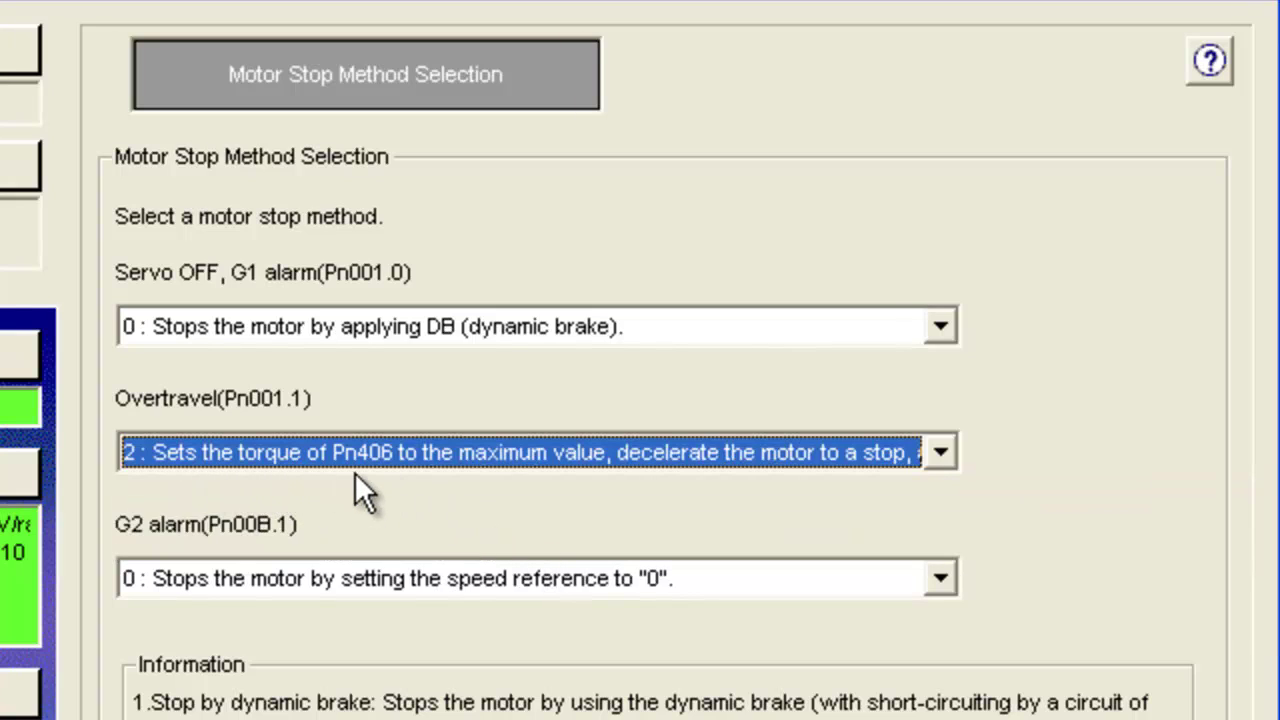
left_click(833, 445)
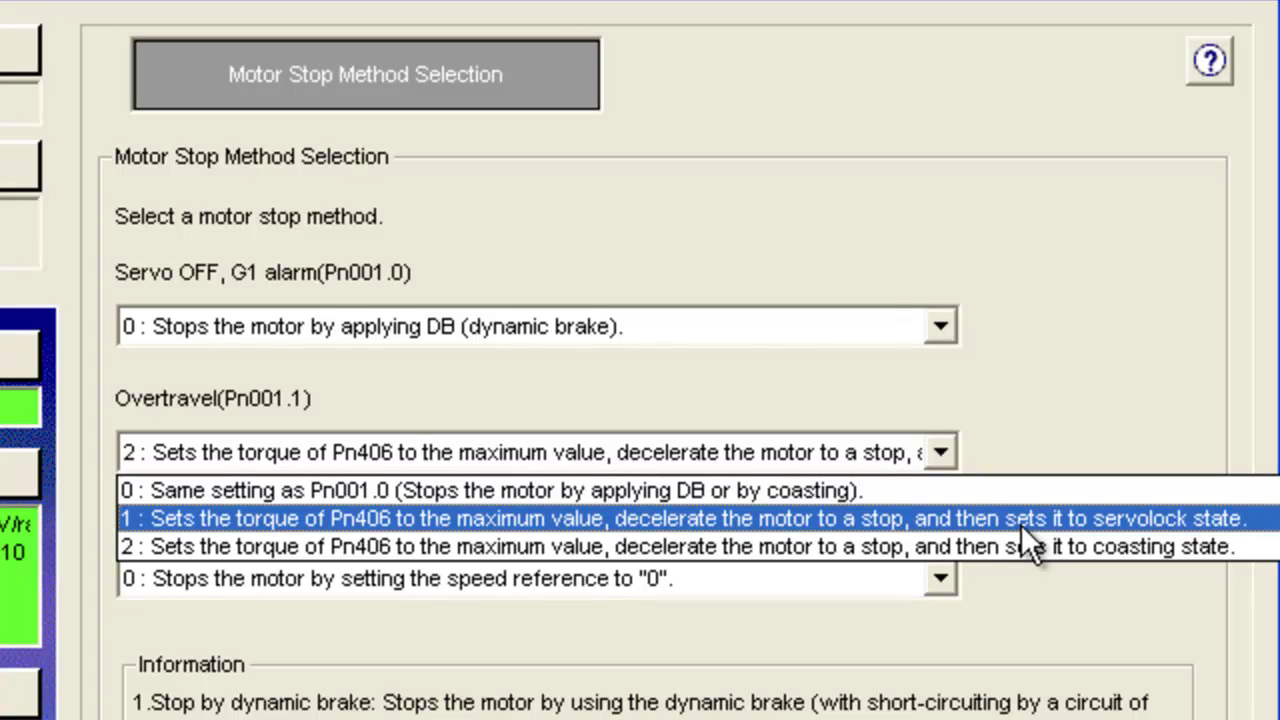
left_click(1022, 524)
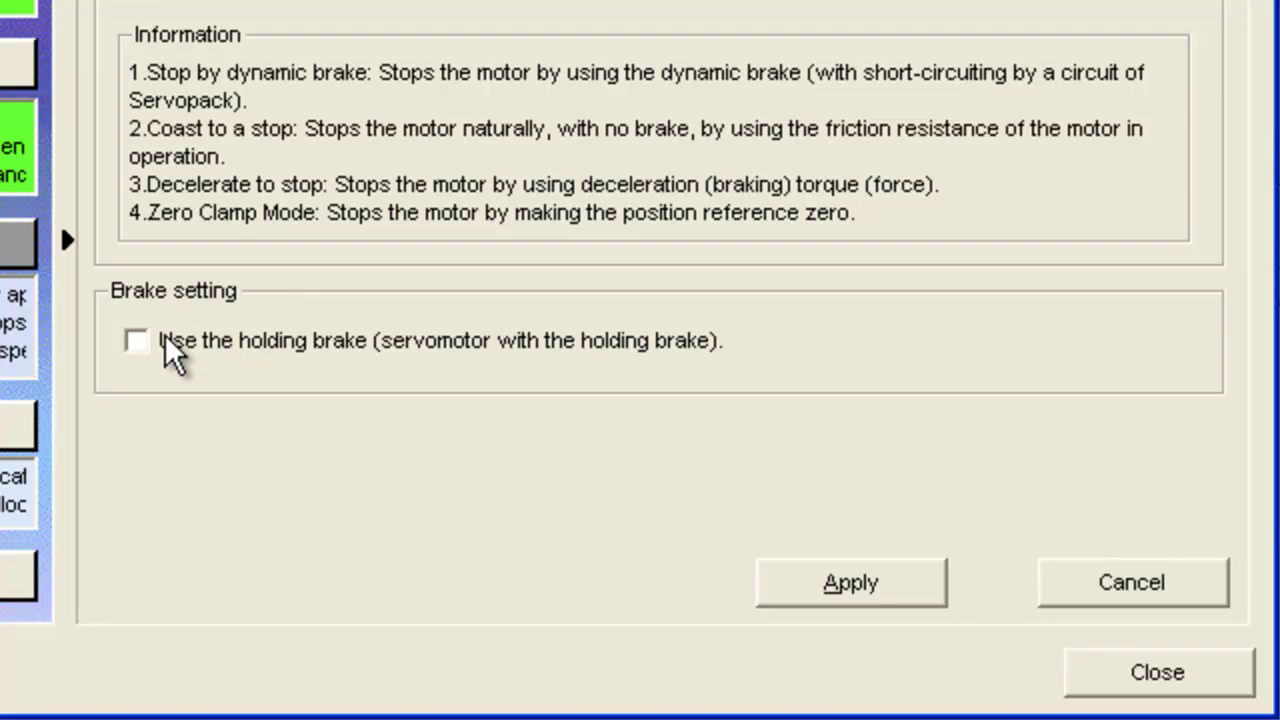
left_click(170, 350)
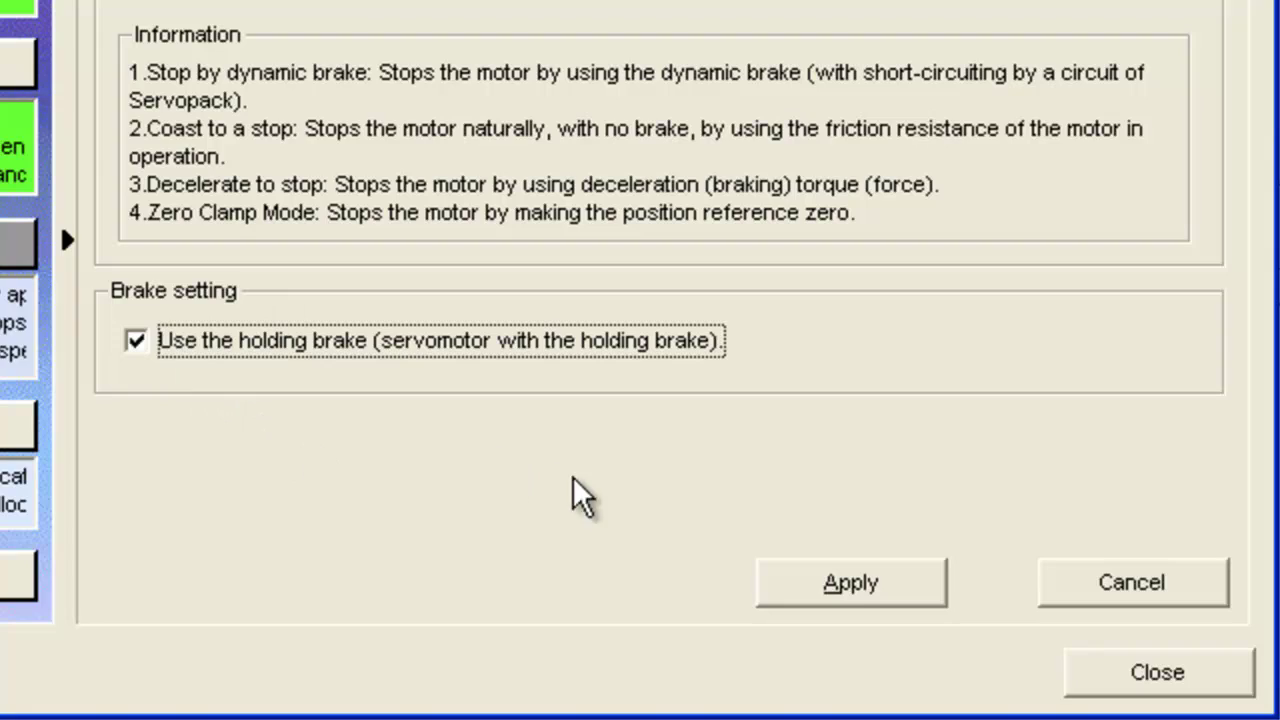
left_click(850, 585)
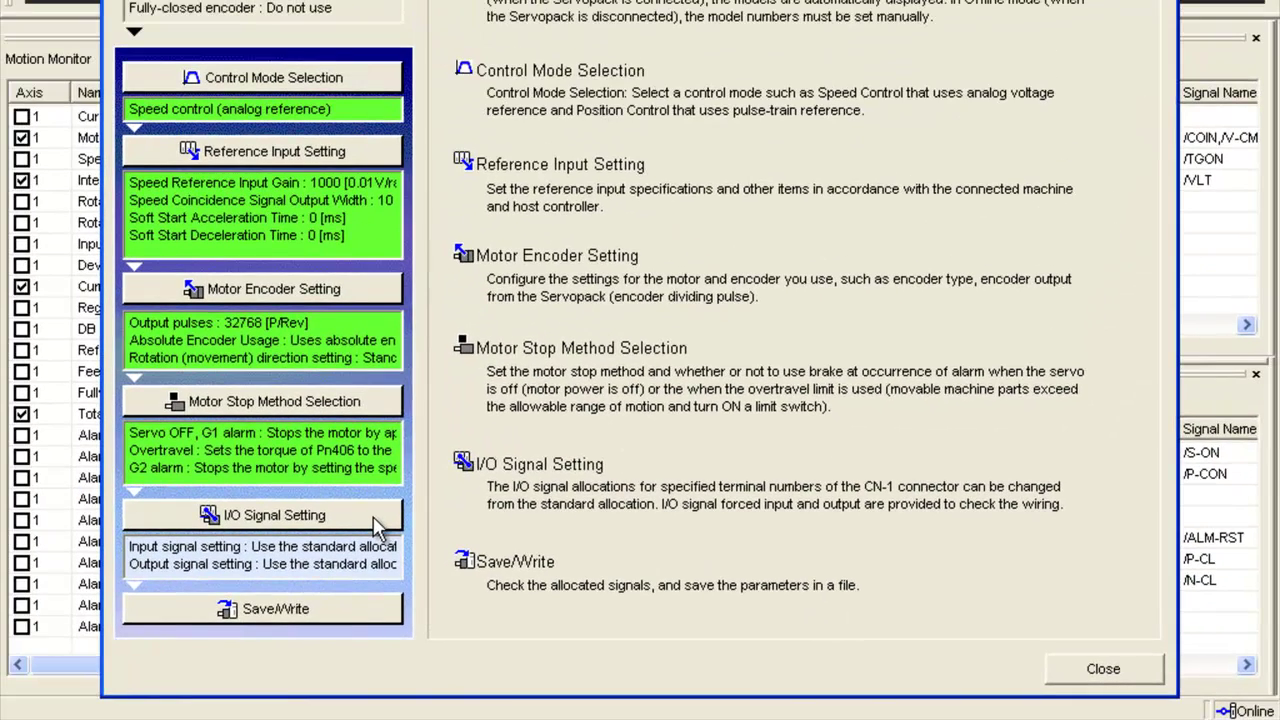
Allocate the /P-CL input signal to SI6 (CN1-46) together with /N-CL and accept the duplicate allocation
left_click(378, 520)
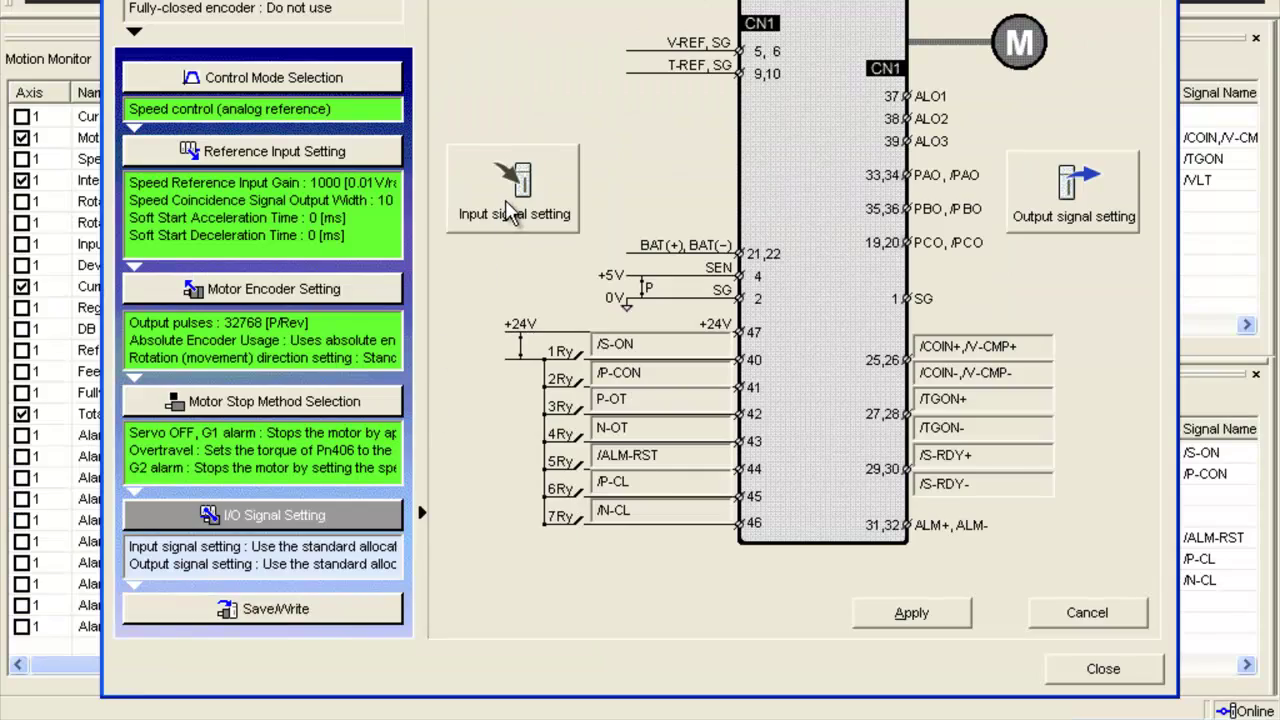
left_click(509, 203)
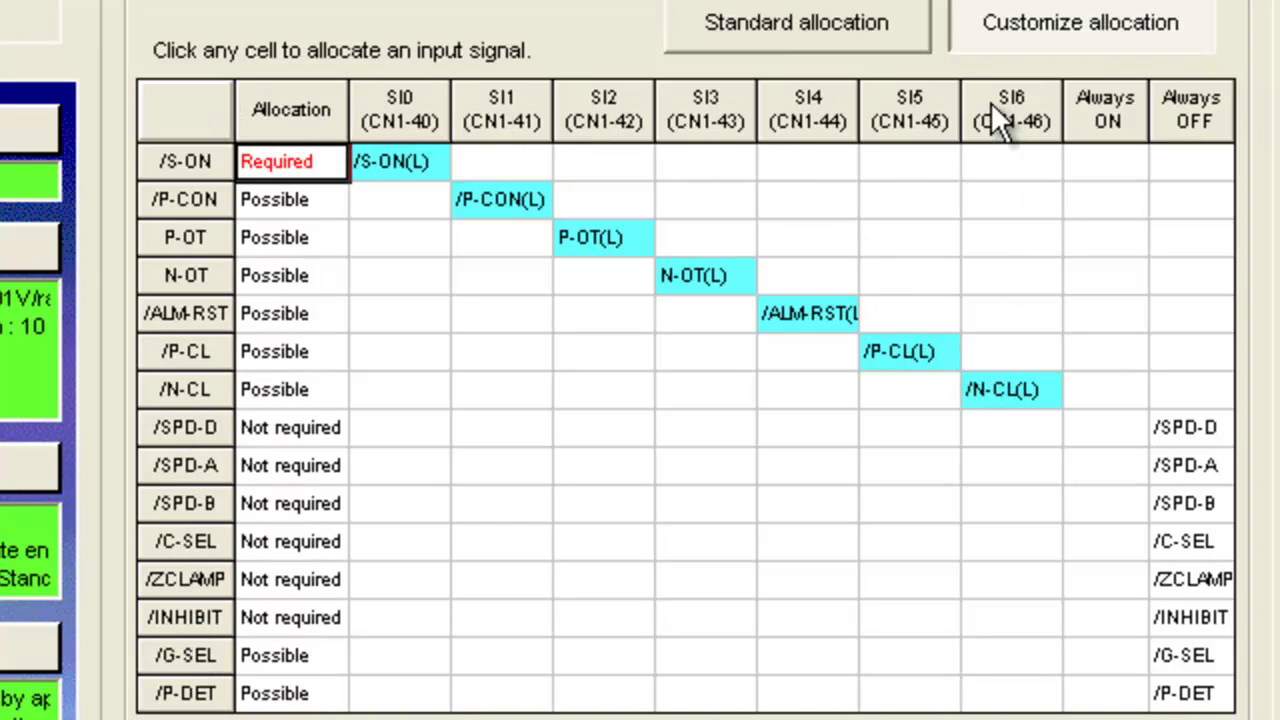
left_click(1037, 352)
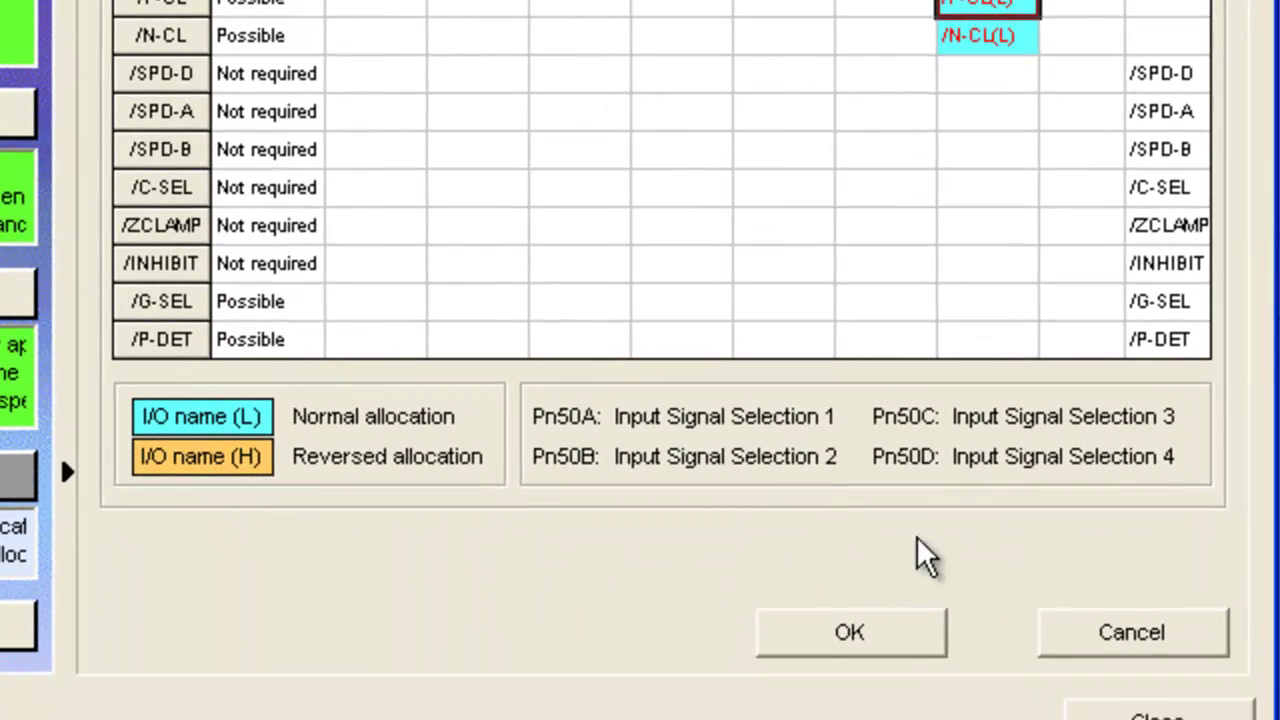
left_click(879, 626)
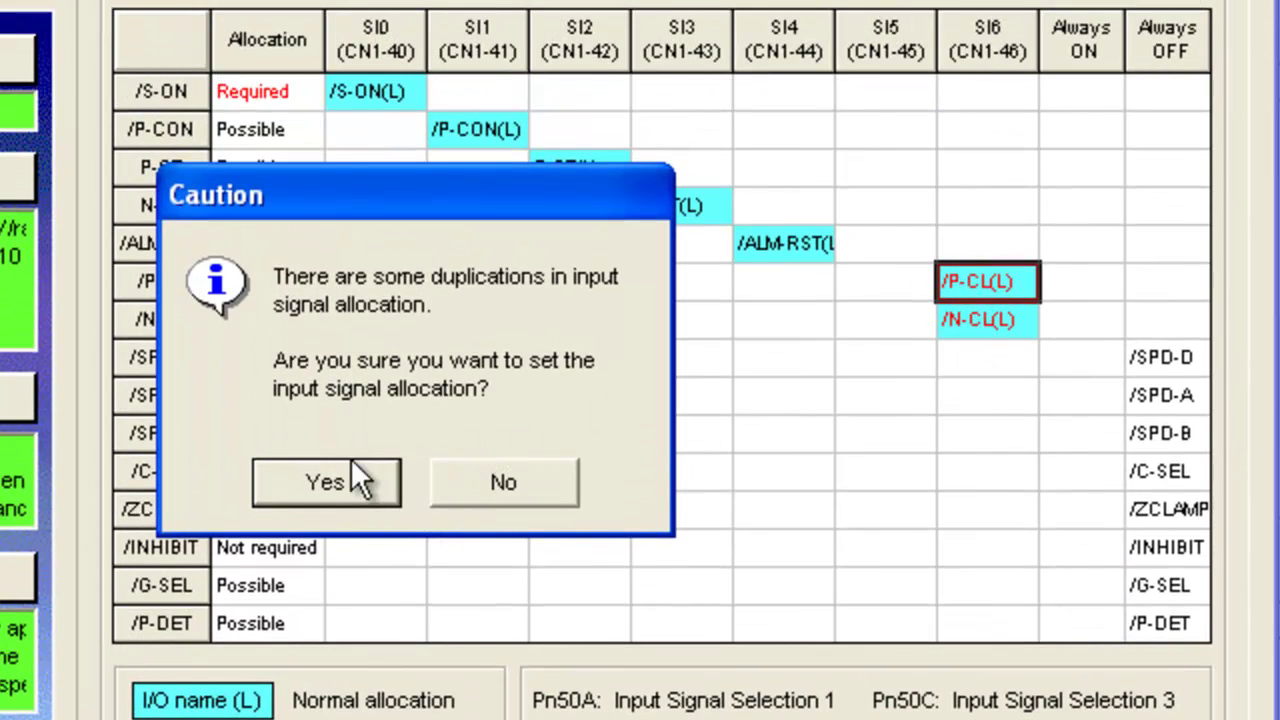
left_click(337, 482)
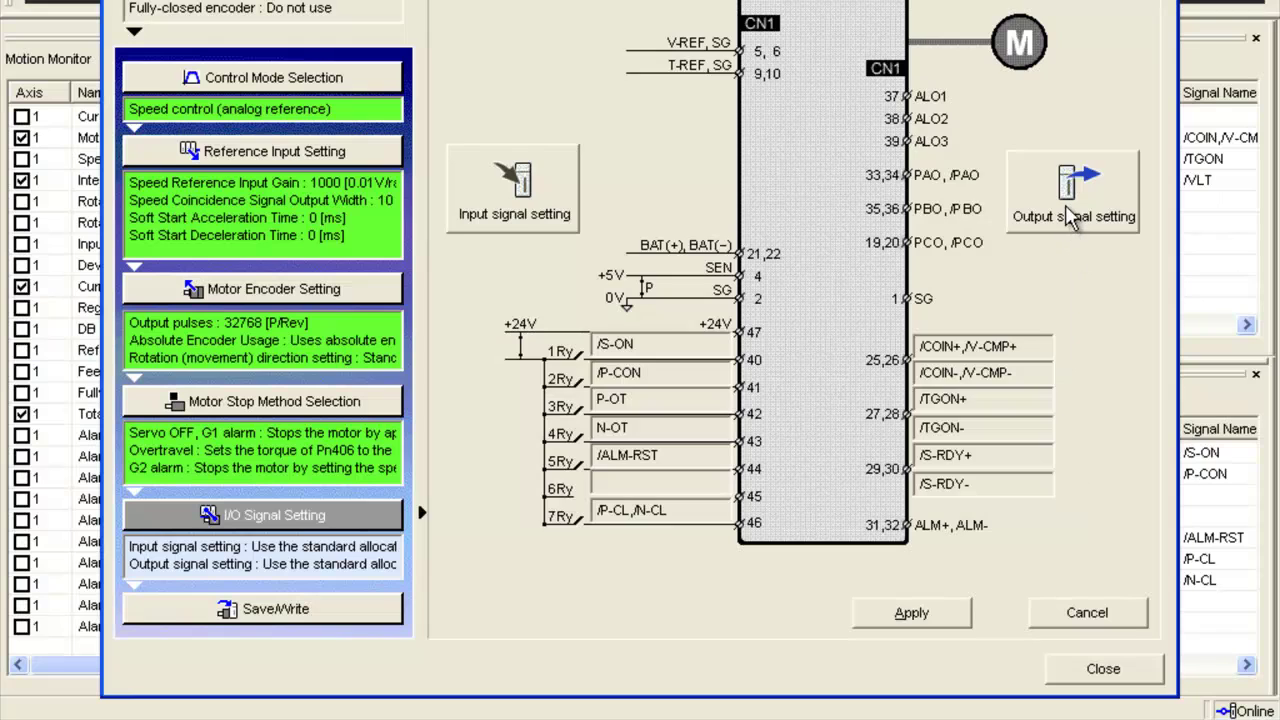
Open the output signal allocation and disable the /COIN and /V-CMP signals
left_click(1070, 212)
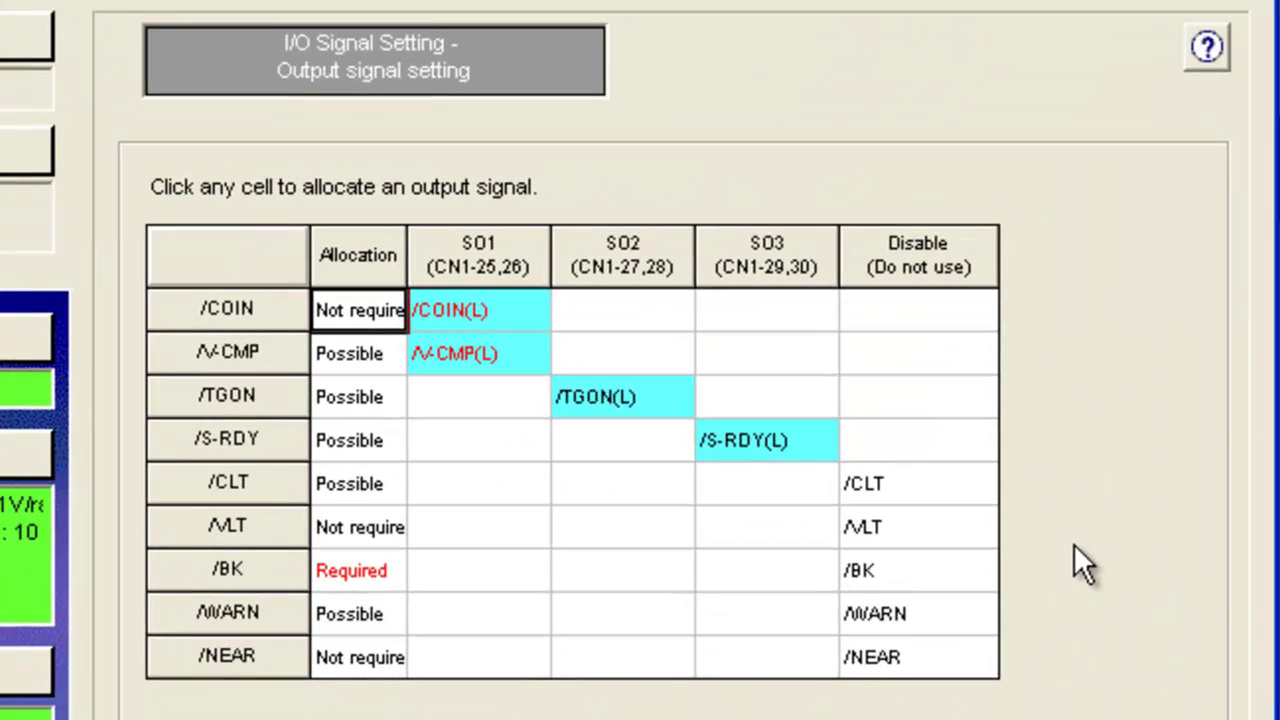
left_click(908, 321)
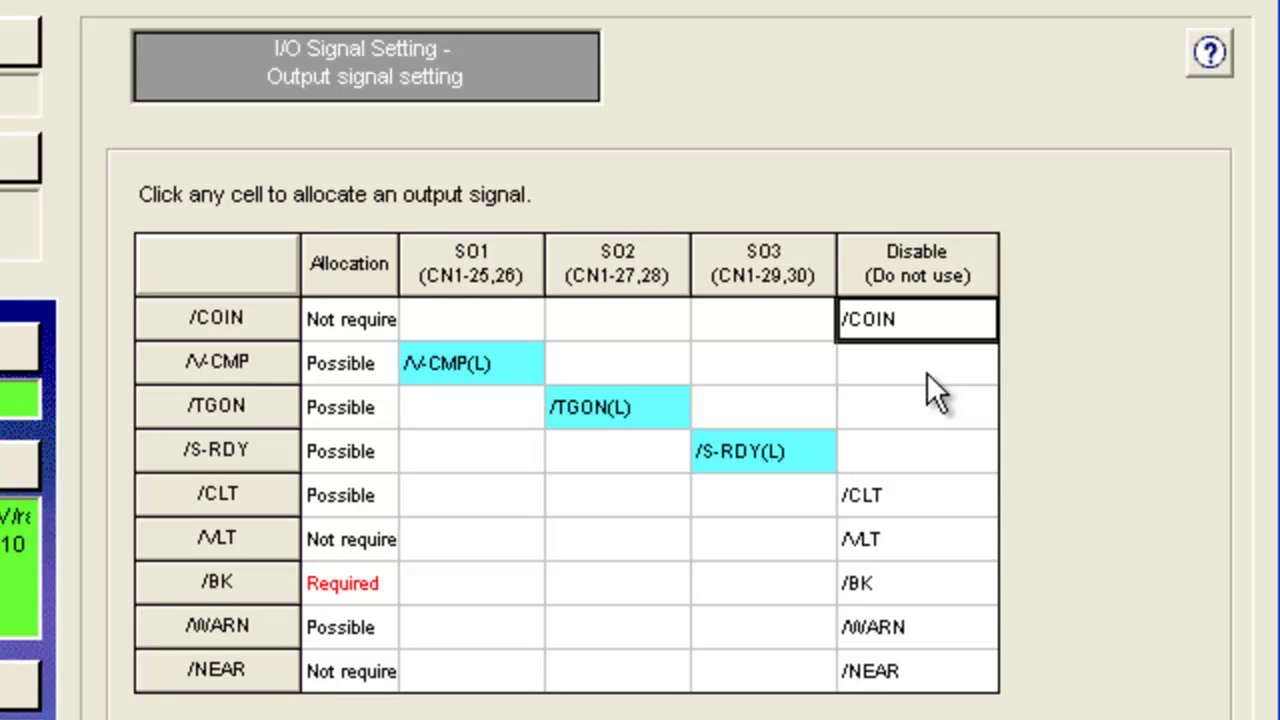
left_click(927, 372)
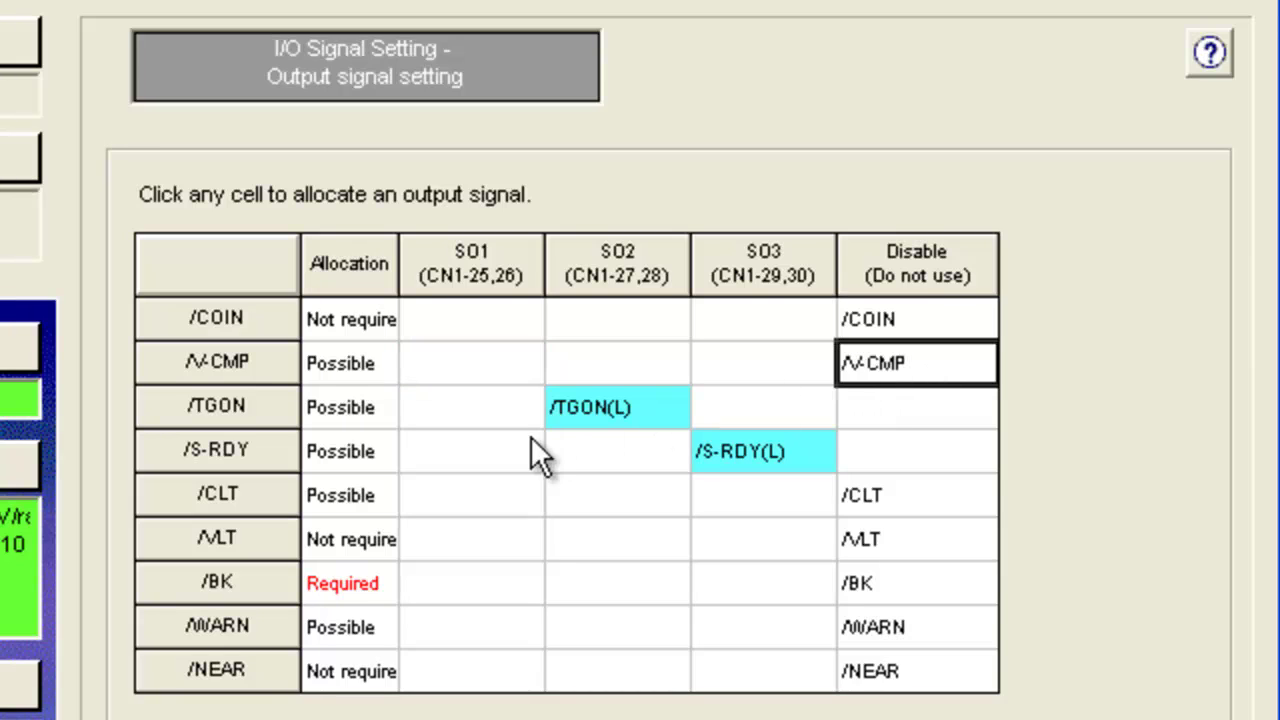
Allocate /CLT to SO3 (CN1-29,30) in place of /S-RDY and /BK to SO1 (CN1-25,26), and apply the I/O signal settings
left_click(469, 502)
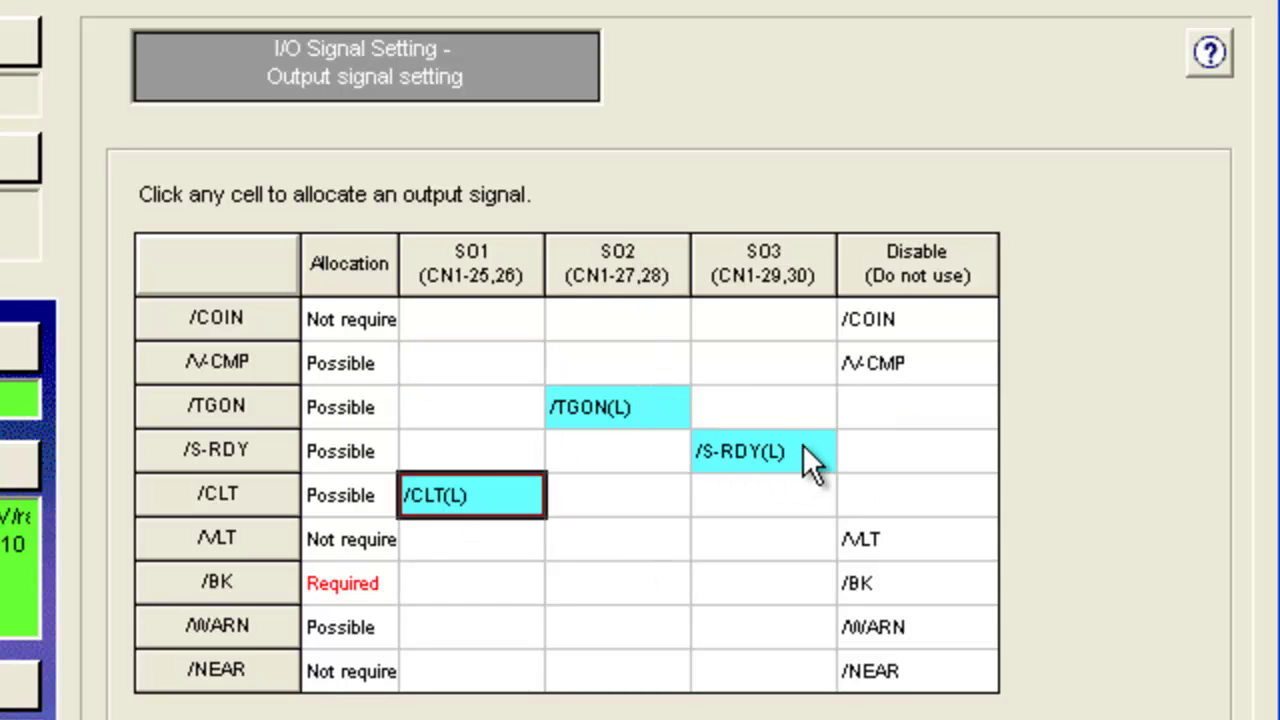
left_click(773, 510)
left_click(890, 460)
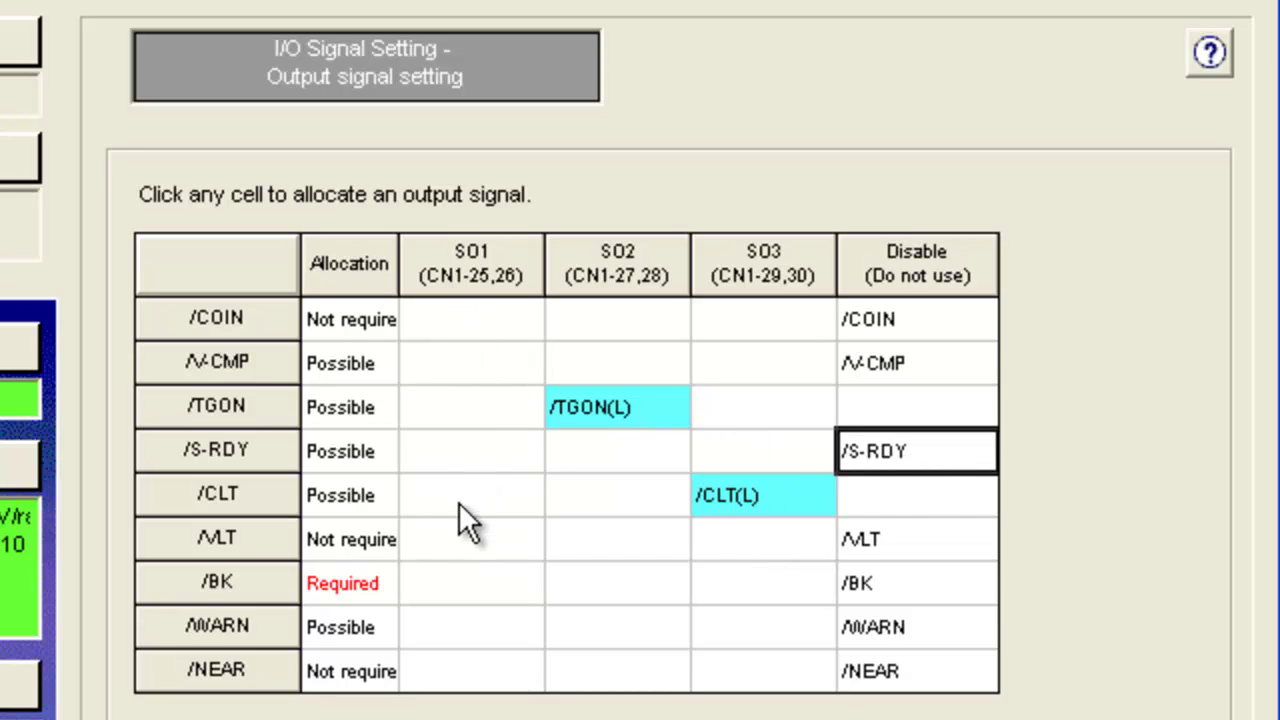
left_click(459, 584)
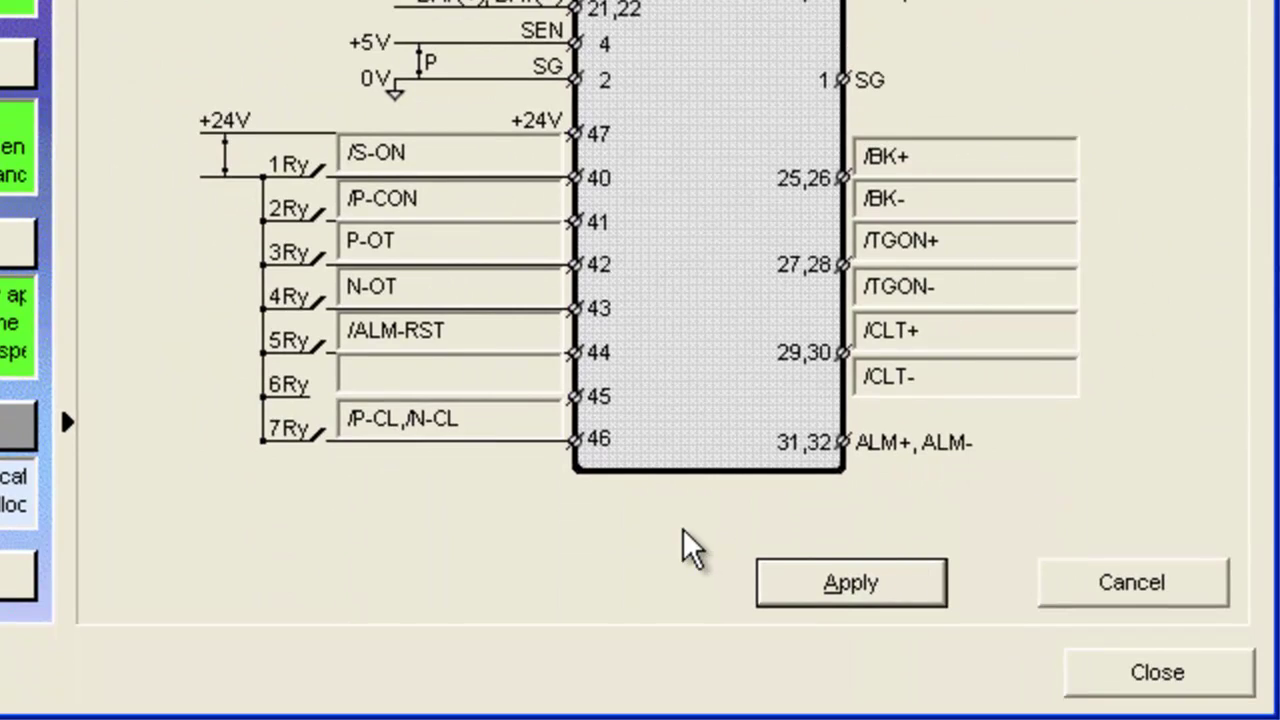
left_click(818, 602)
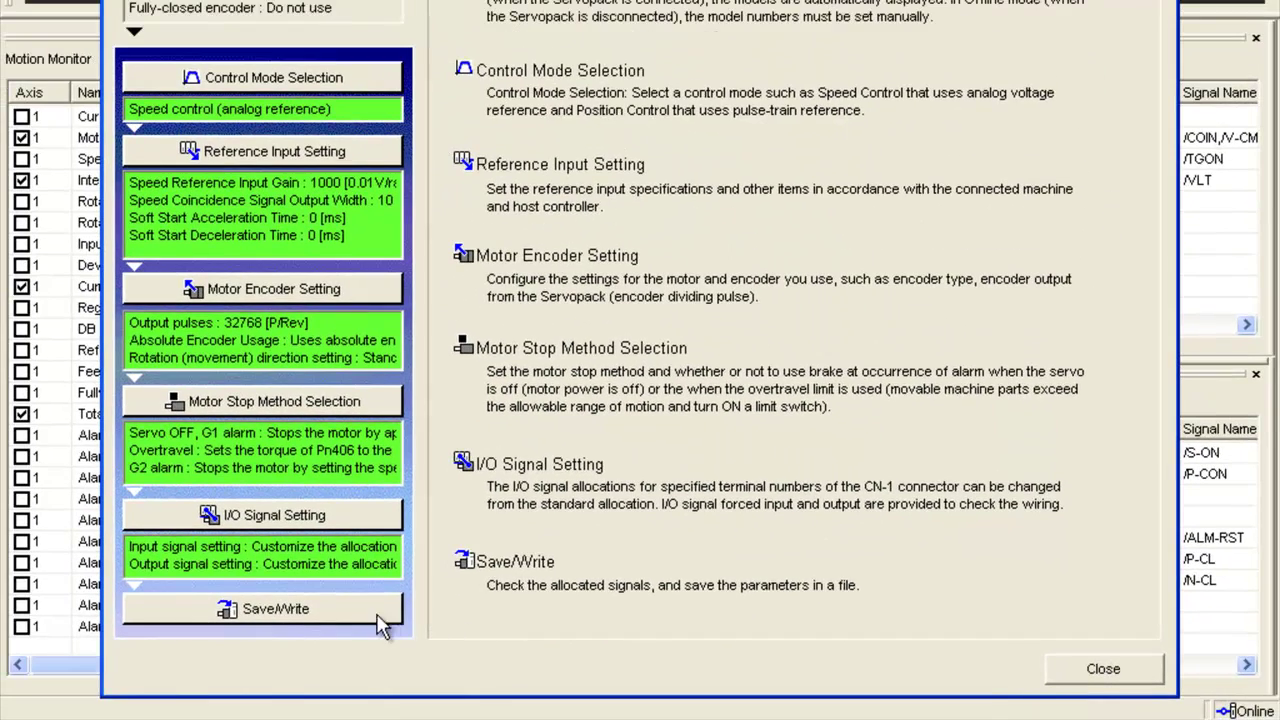
Save the wizard's setting values as a parameter file named SpeedMode
left_click(335, 607)
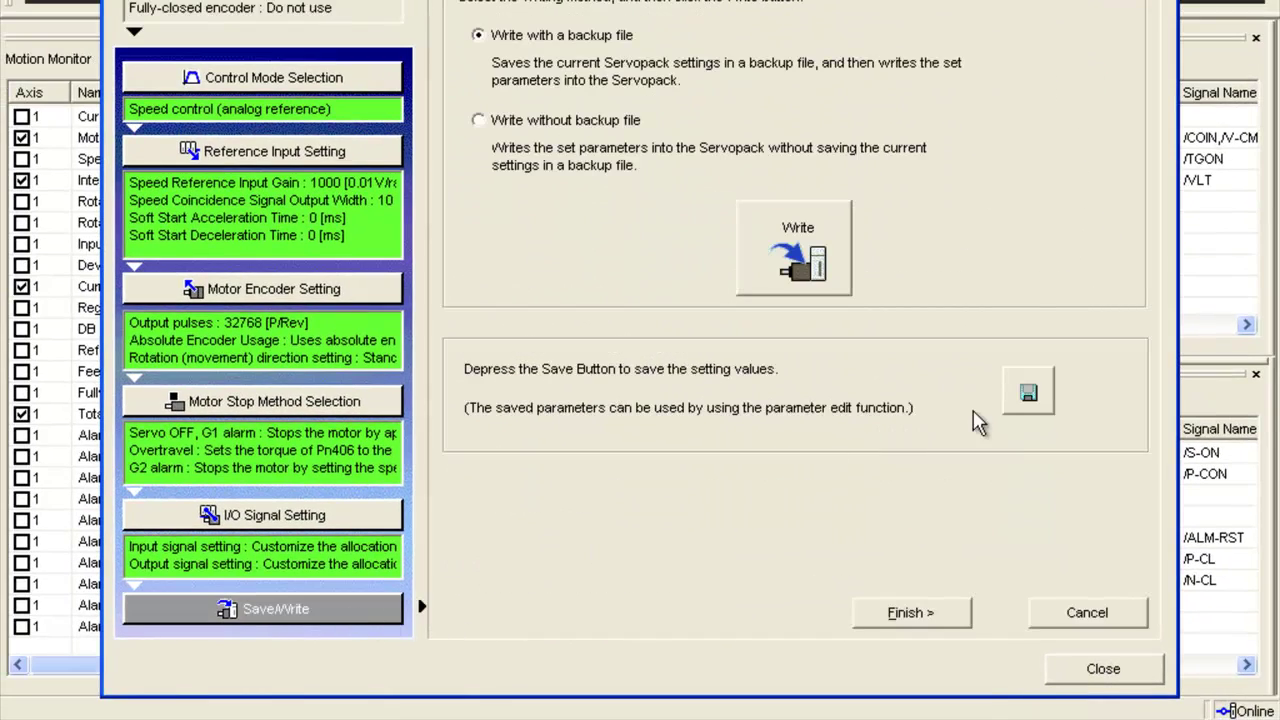
left_click(1029, 393)
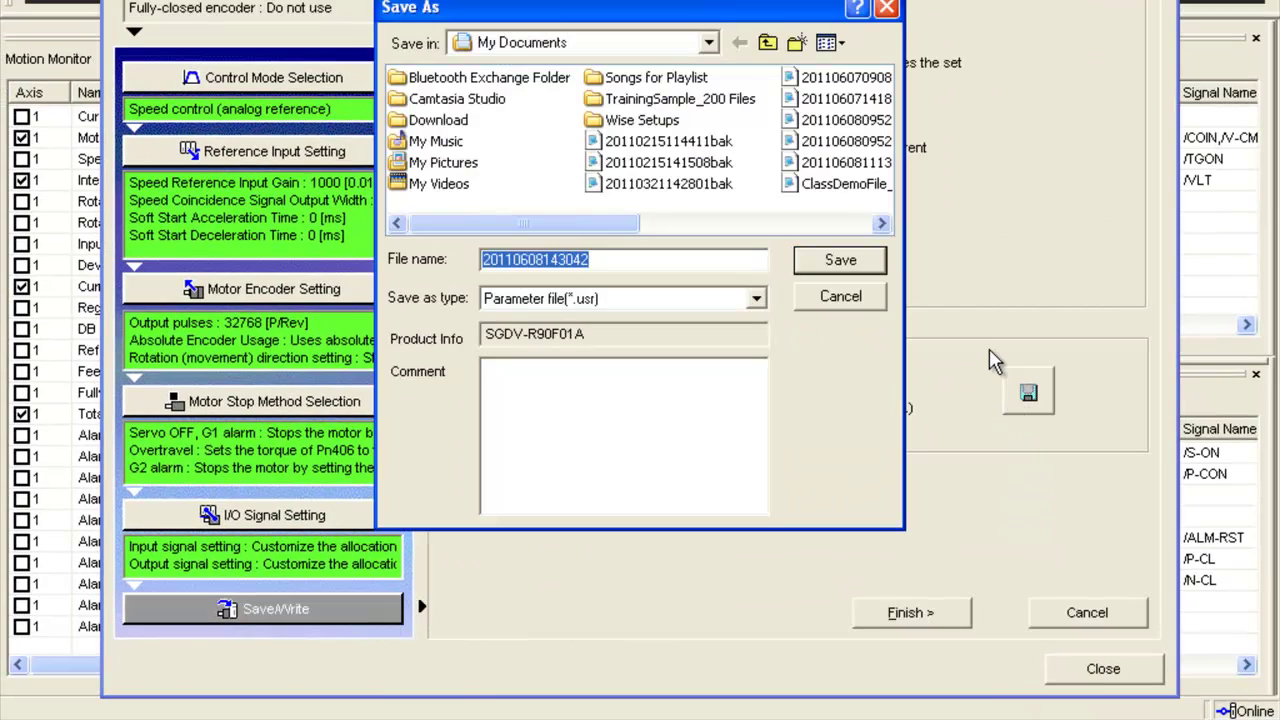
type("SpeedMode")
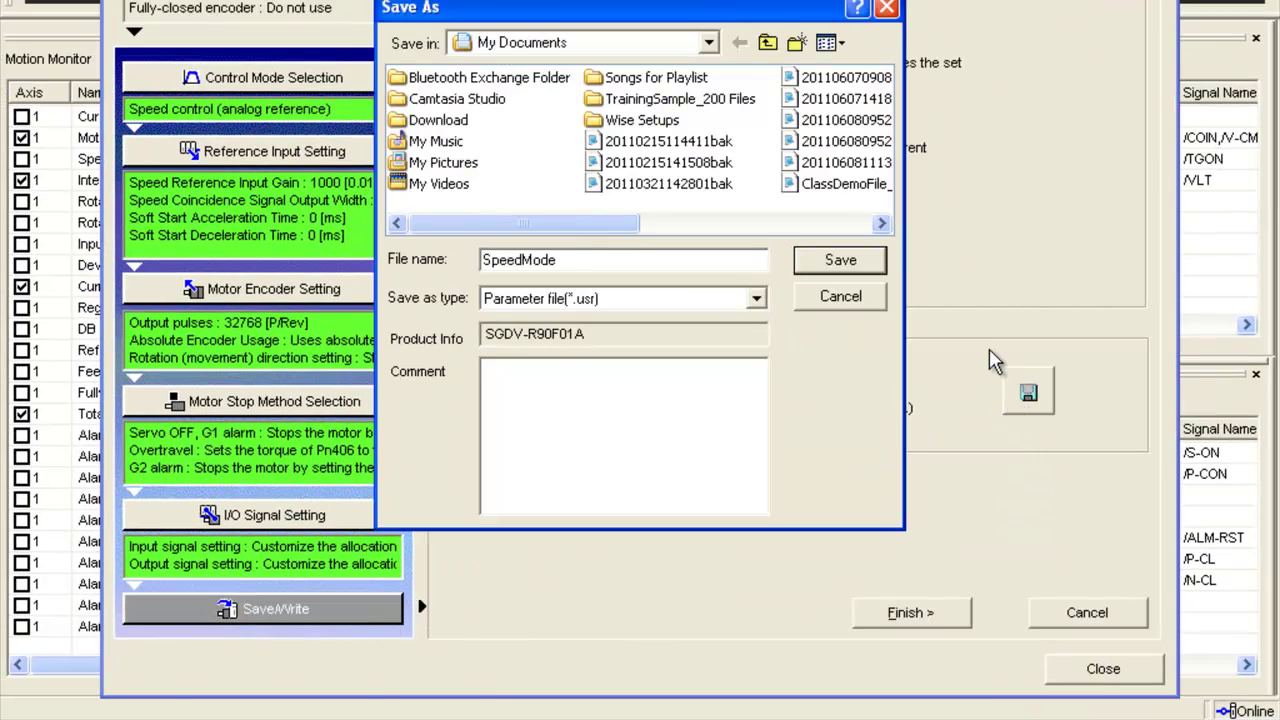
key("Return")
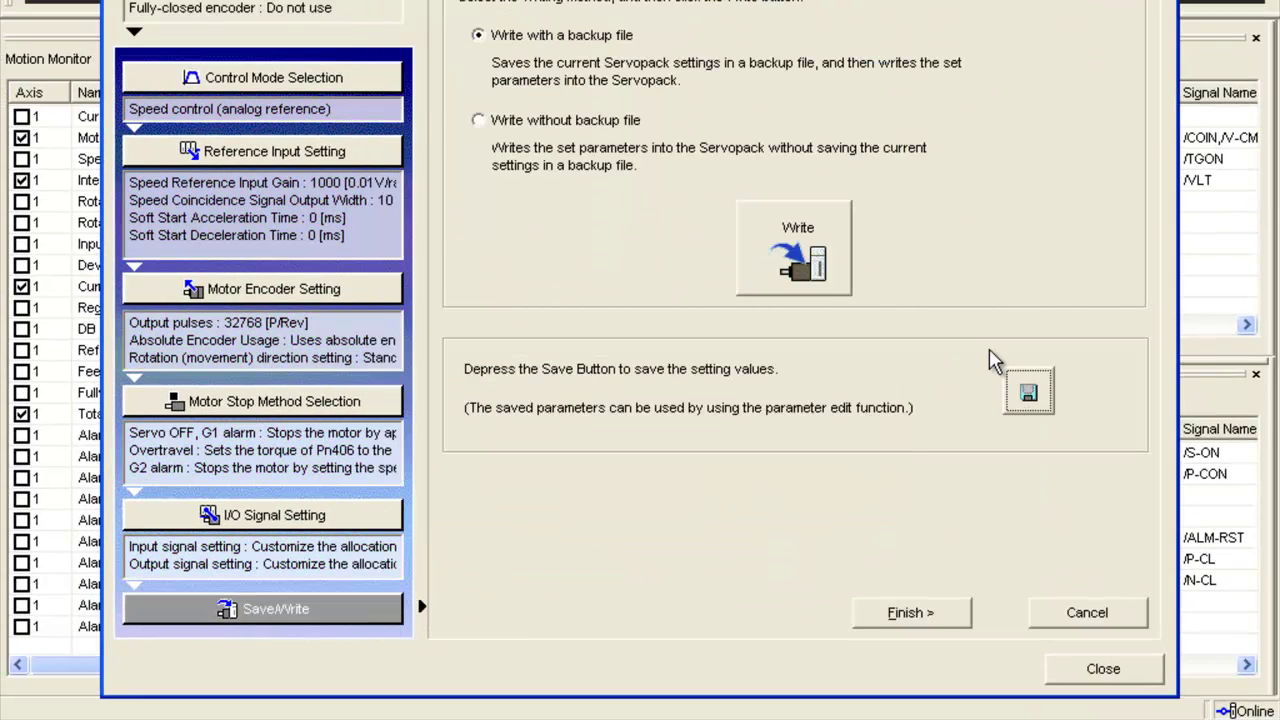
Write the set parameters into the Servopack with a backup file of its current settings
left_click(790, 250)
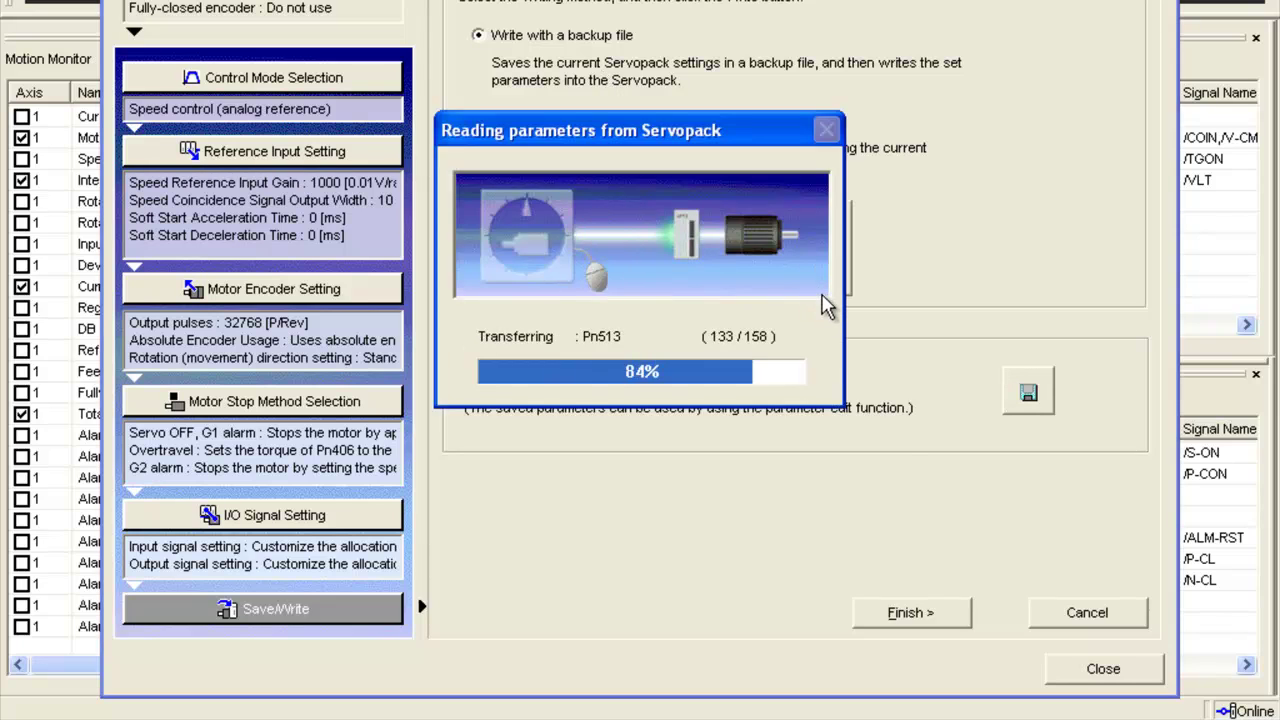
left_click(840, 264)
left_click(606, 322)
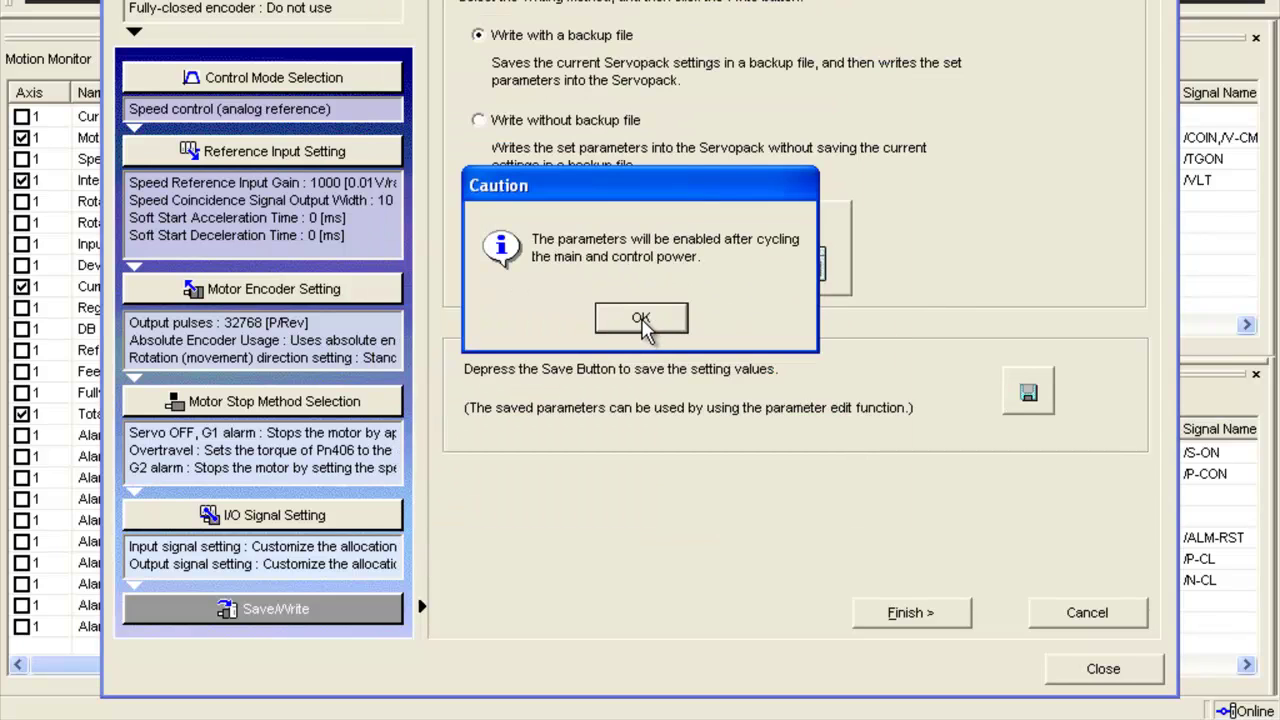
left_click(640, 322)
left_click(615, 305)
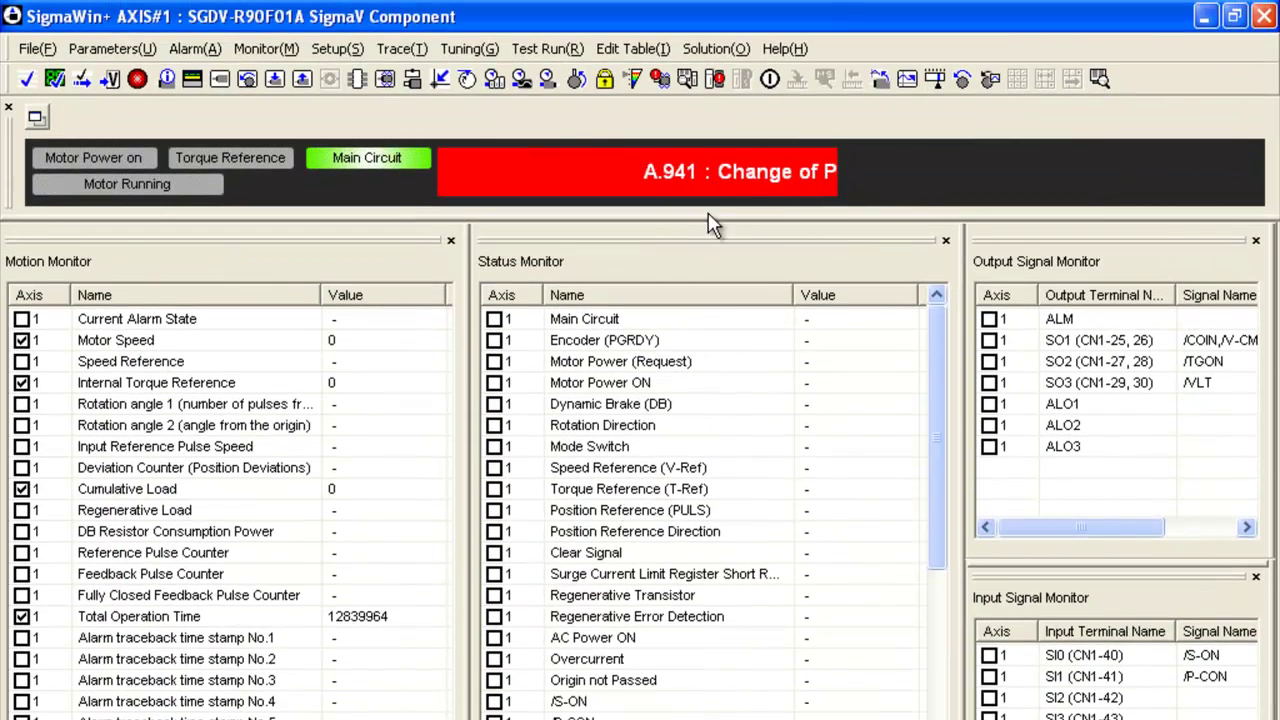
Execute a software reset of the Servopack and reconnect to it
left_click(769, 34)
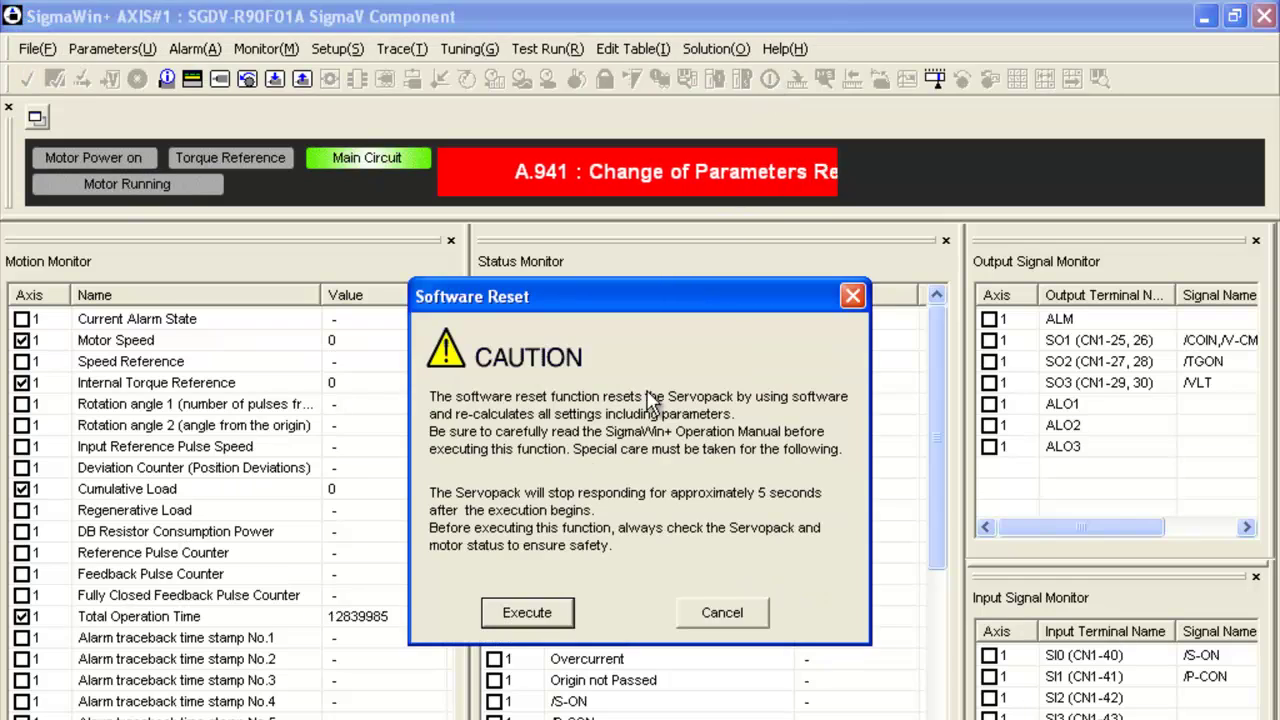
left_click(526, 613)
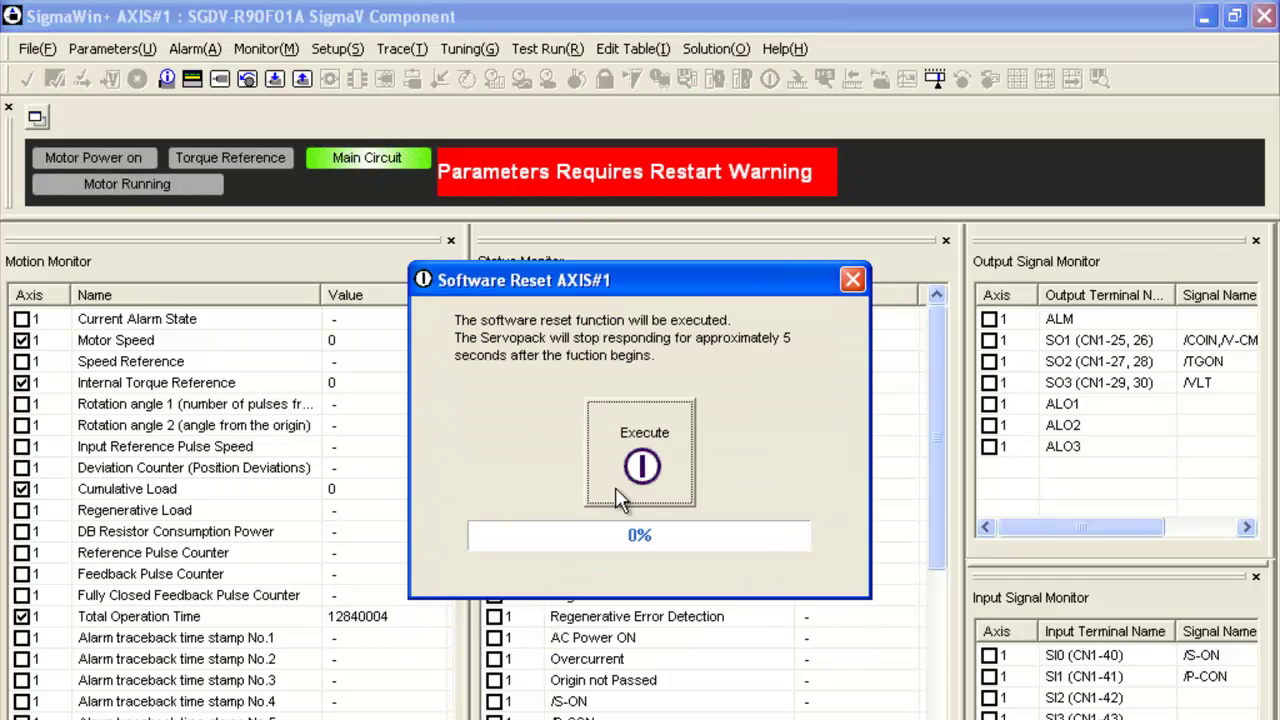
left_click(615, 487)
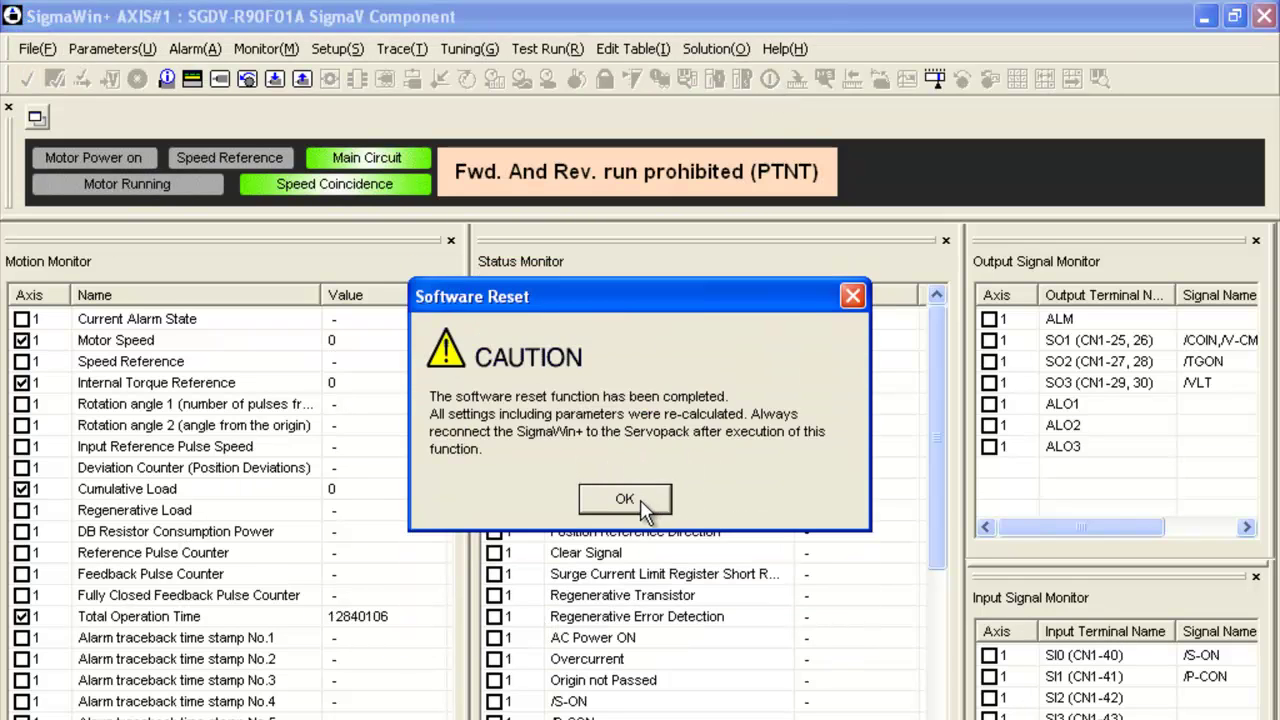
left_click(641, 500)
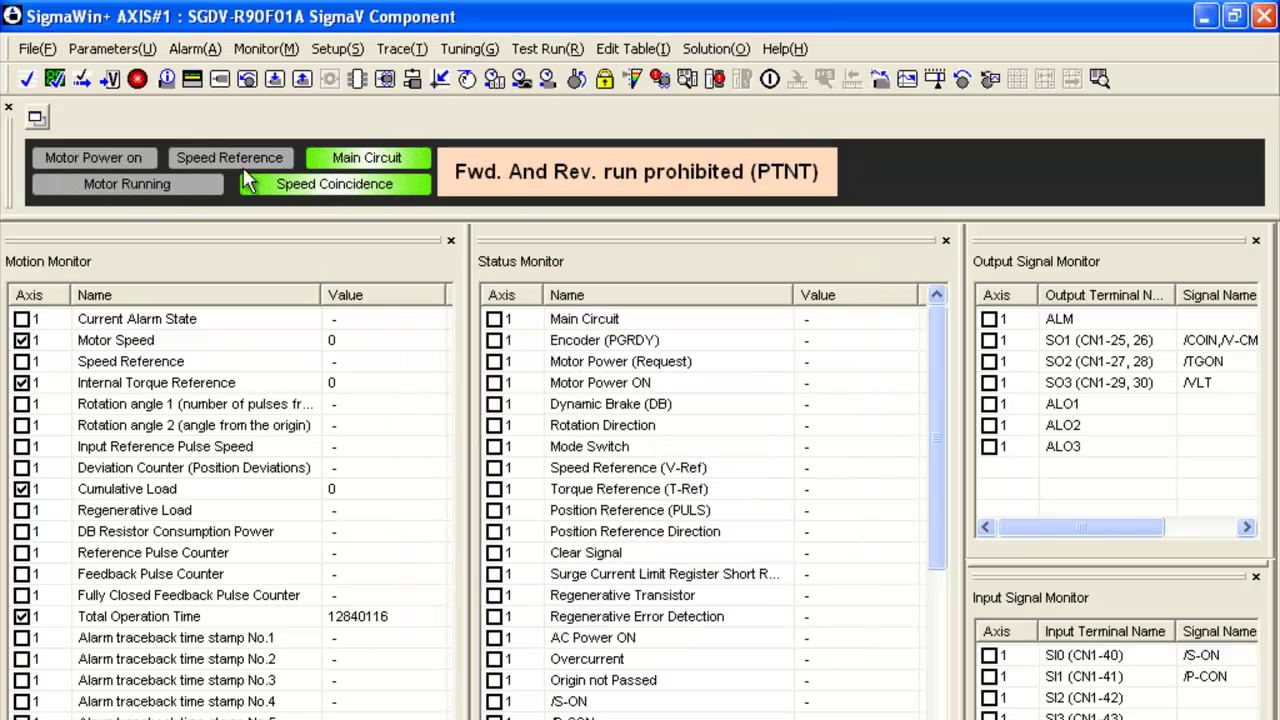
left_click(38, 48)
left_click(62, 100)
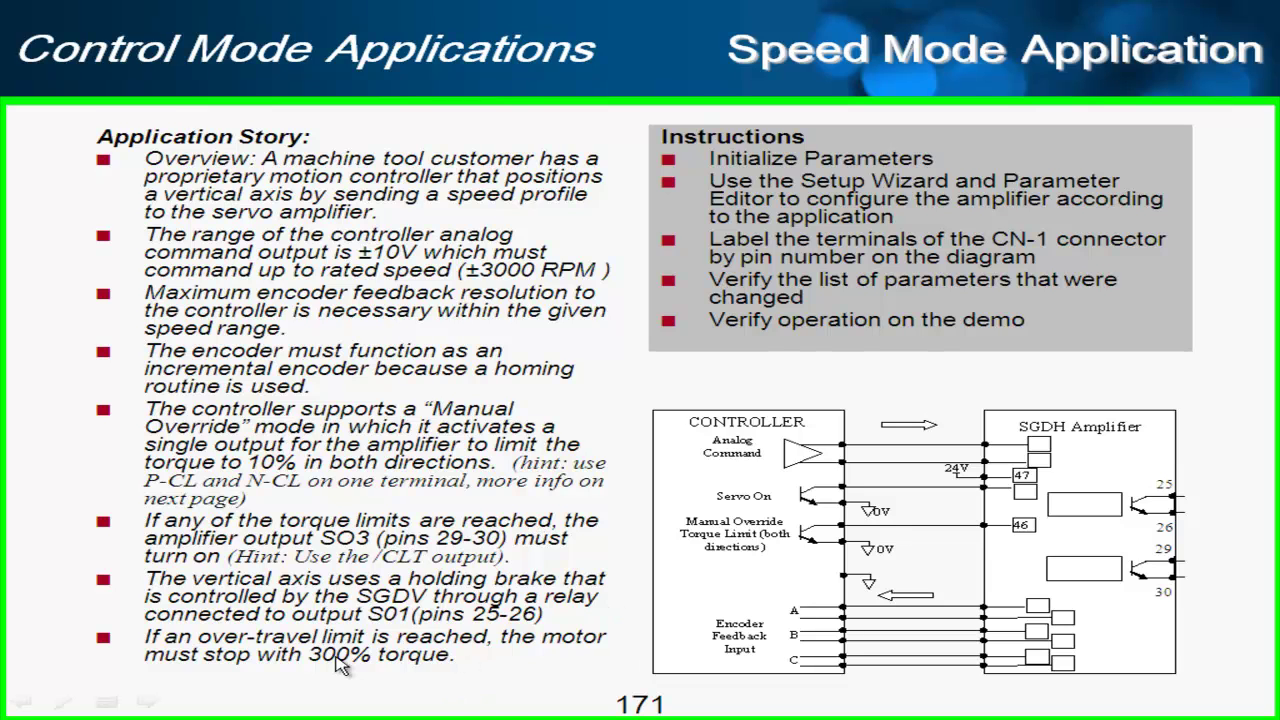
Open the torque parameters for editing and set the Forward External Torque Limit (Pn404) to 10 %
key("alt+Tab")
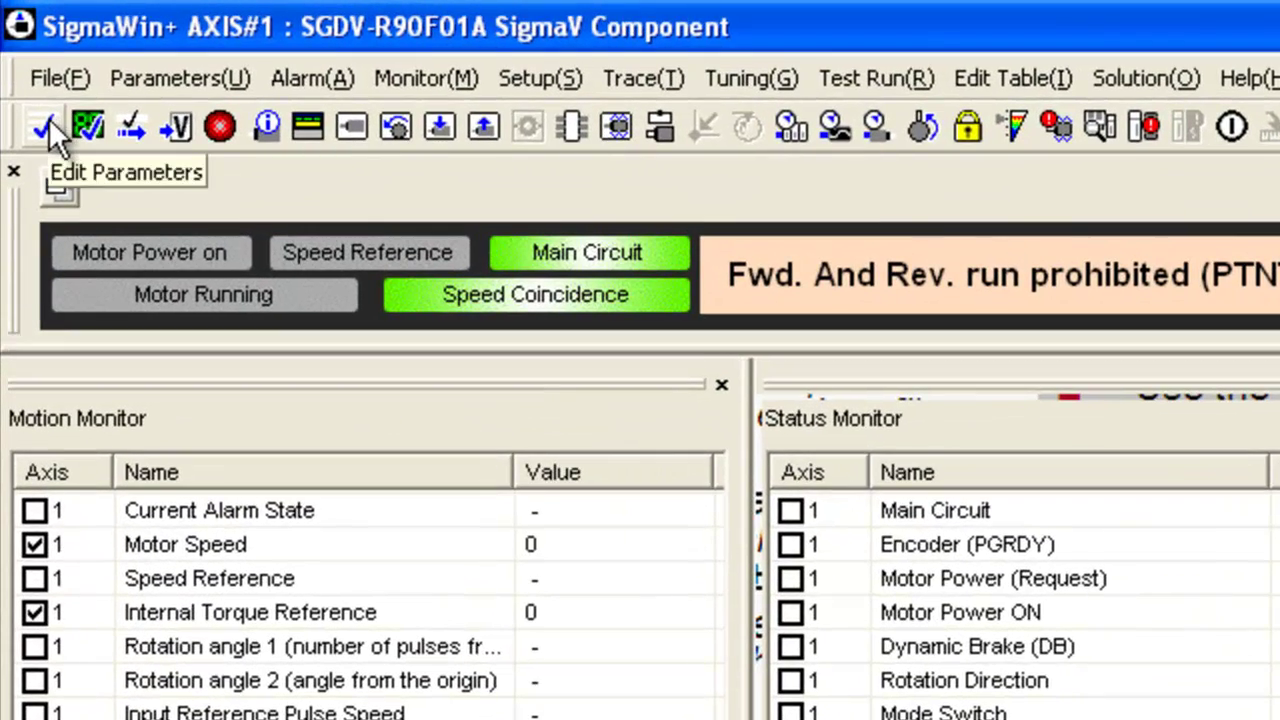
left_click(45, 125)
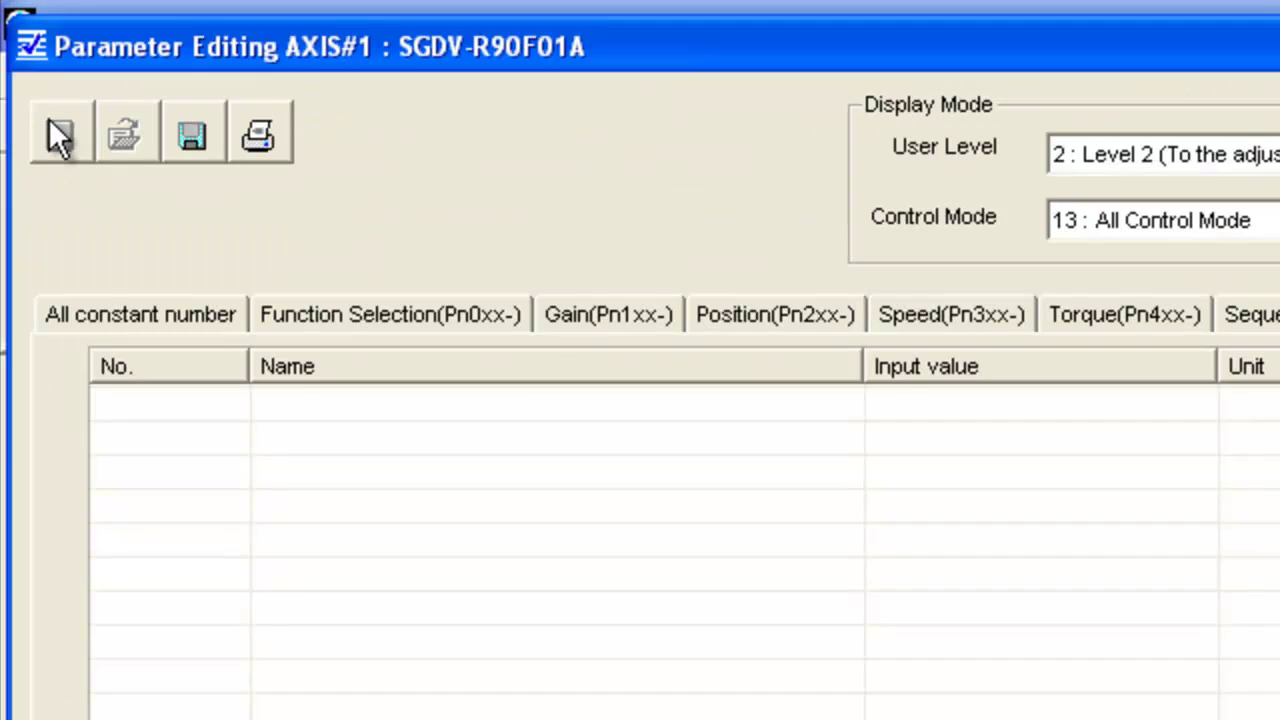
left_click(1146, 317)
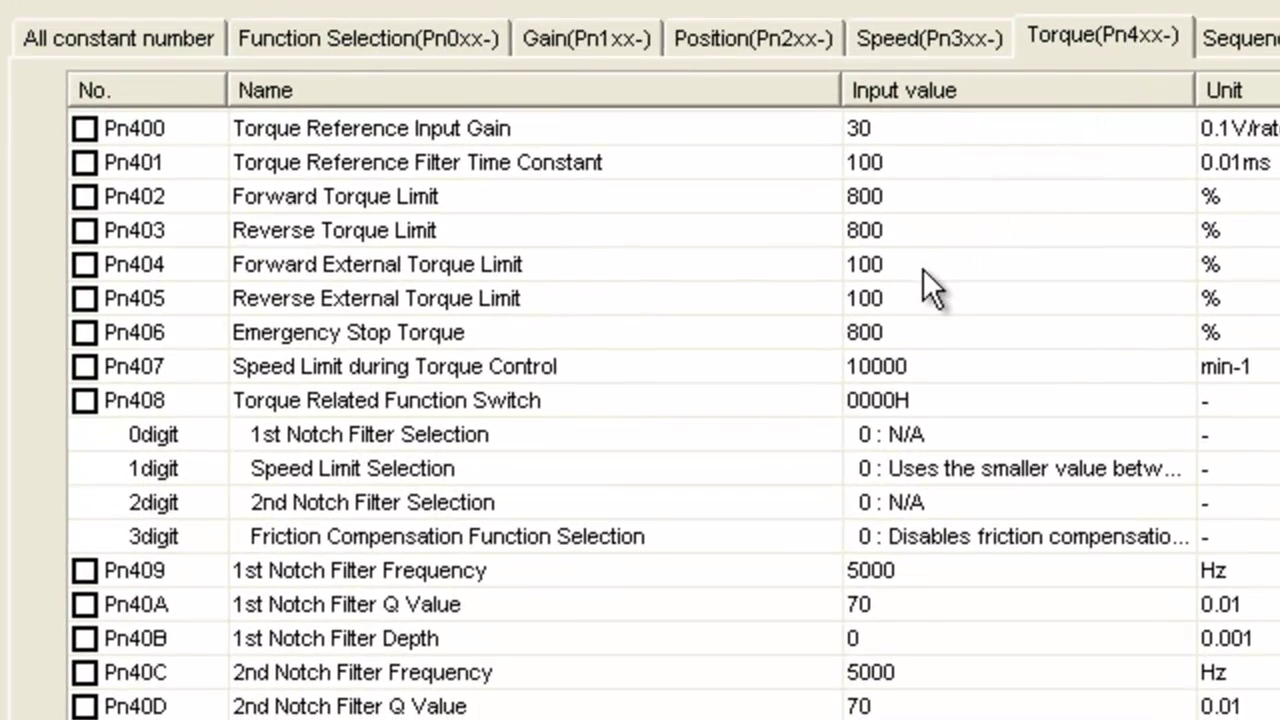
left_click(510, 265)
left_click(507, 300)
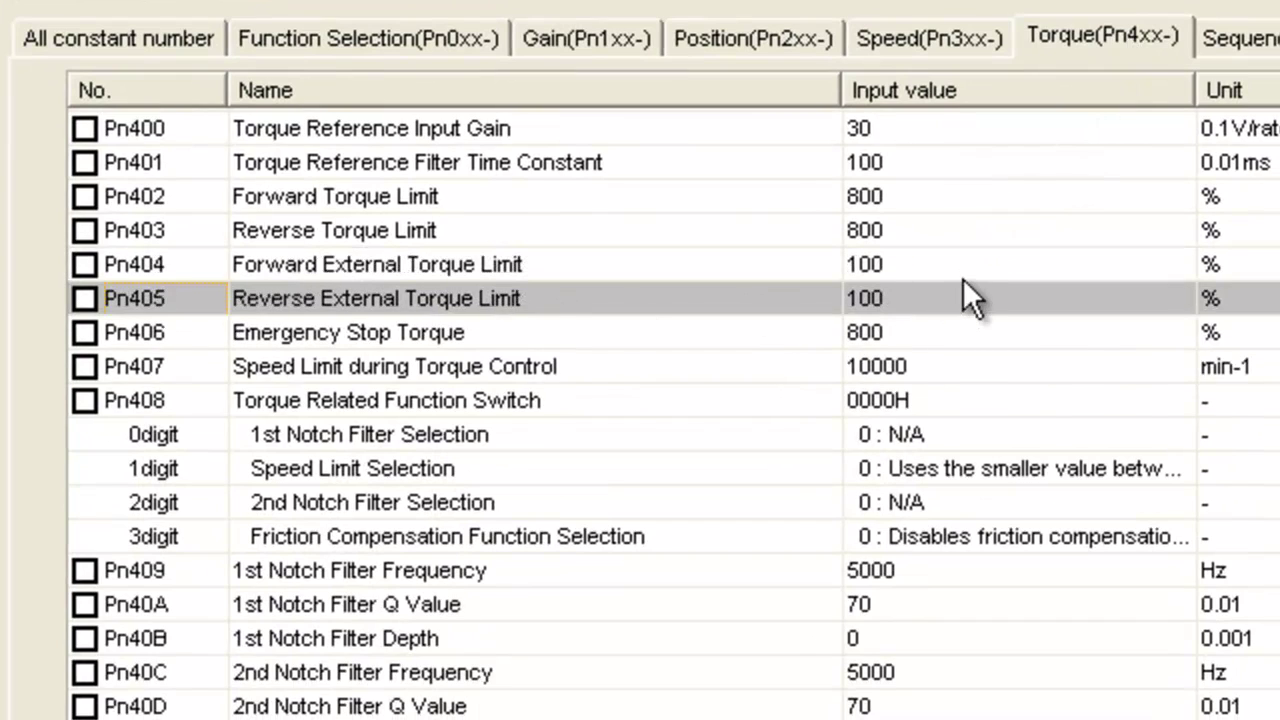
double_click(963, 280)
left_click_drag(797, 491, 645, 508)
type("10")
left_click(1175, 592)
Set the Reverse External Torque Limit (Pn405) to 10 %
double_click(899, 297)
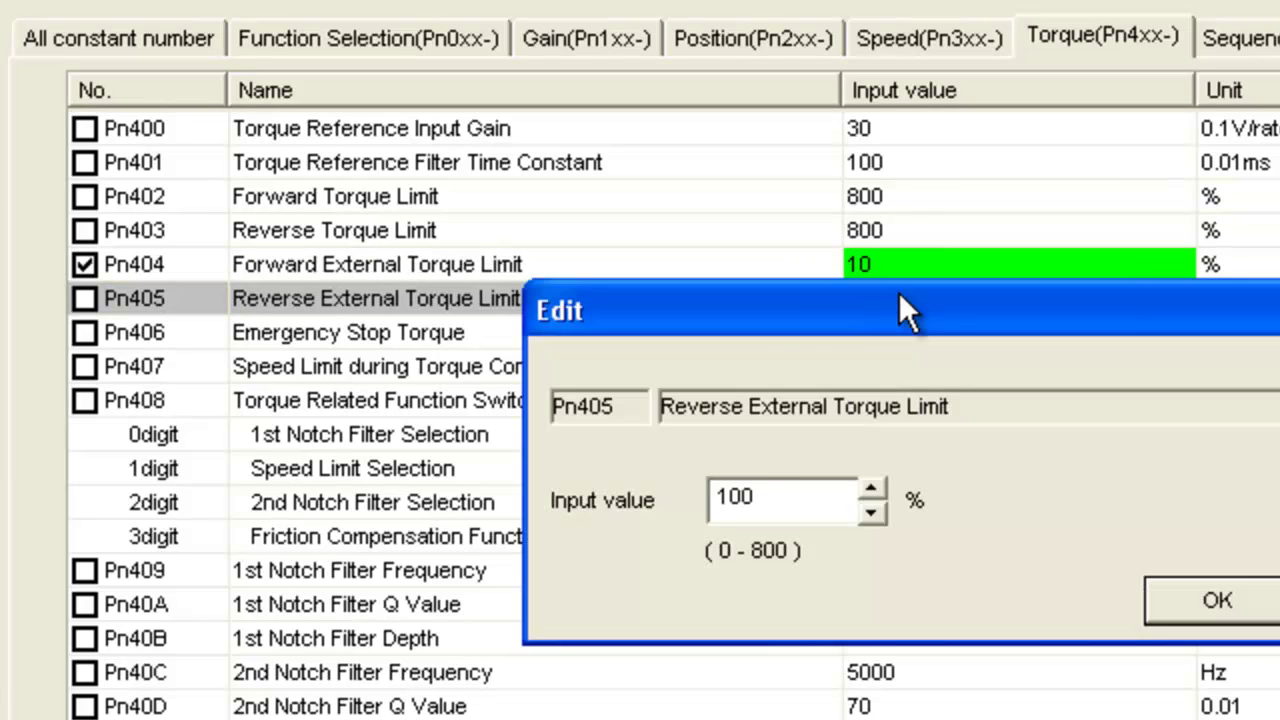
left_click_drag(749, 491, 667, 488)
type("1")
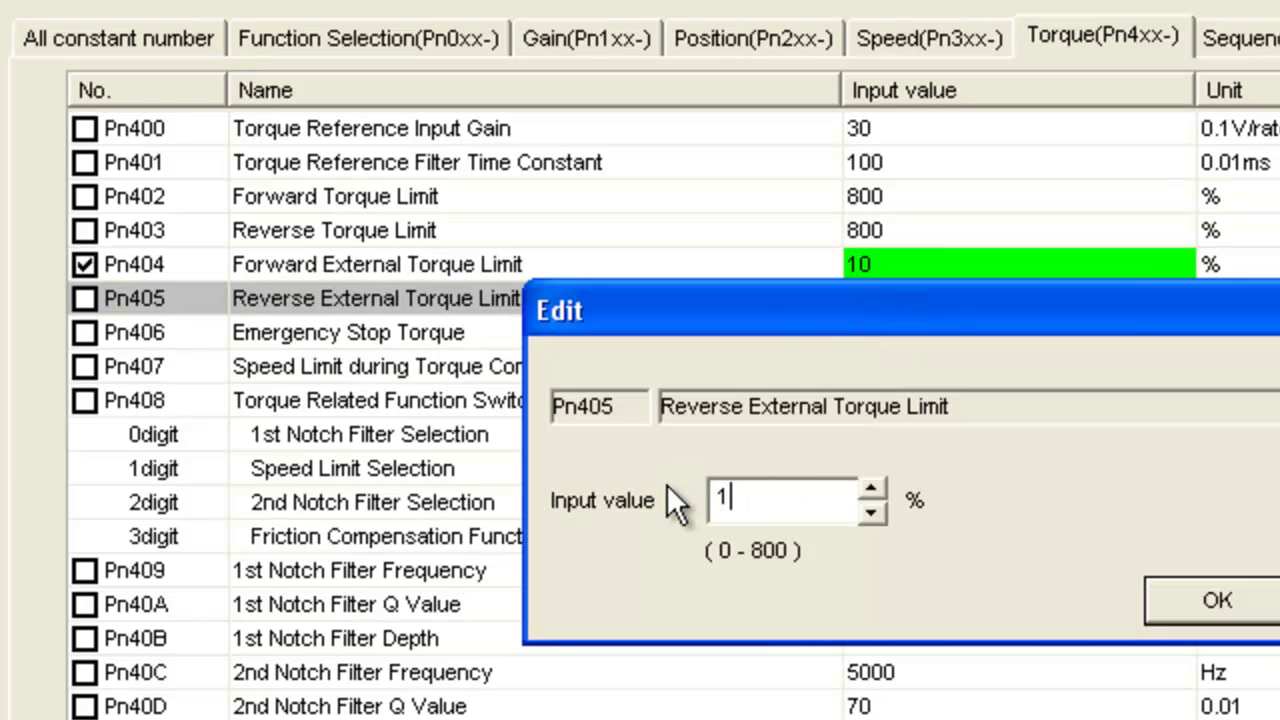
type("0")
left_click(1218, 598)
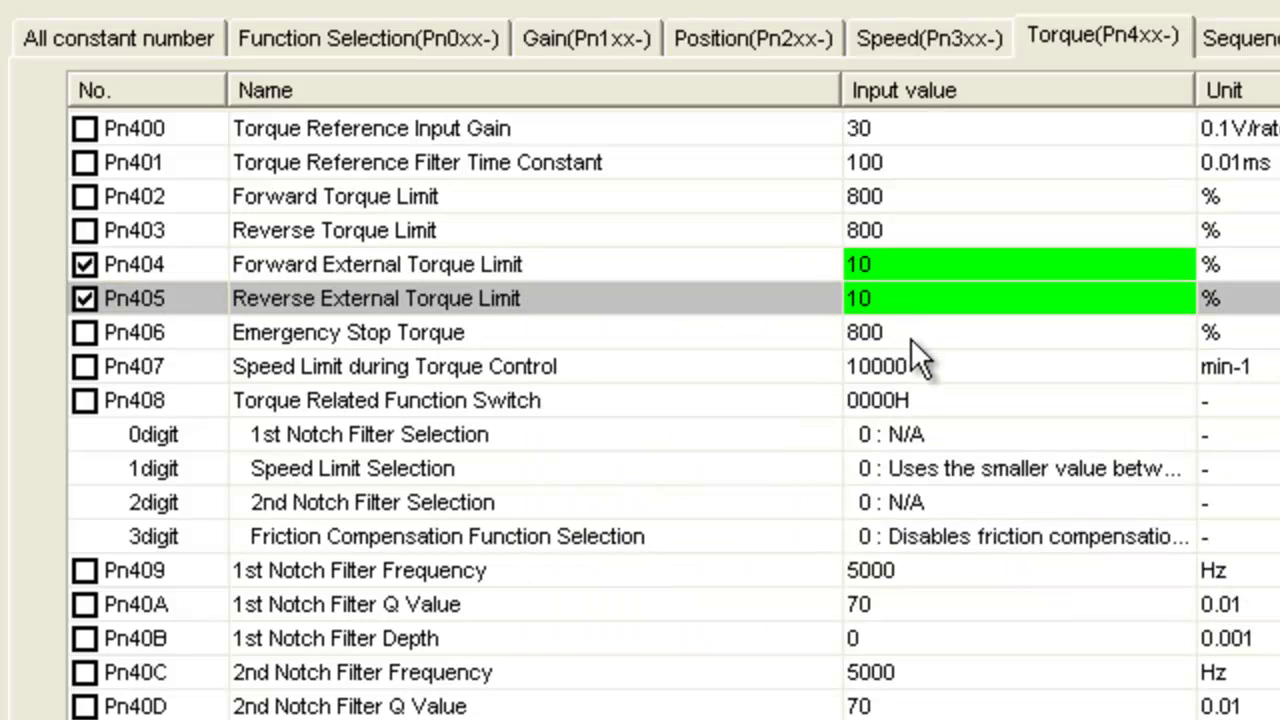
Set the Emergency Stop Torque (Pn406) to 300 % and write the edited torque parameters to the Servopack
double_click(911, 338)
type("300")
left_click(1217, 601)
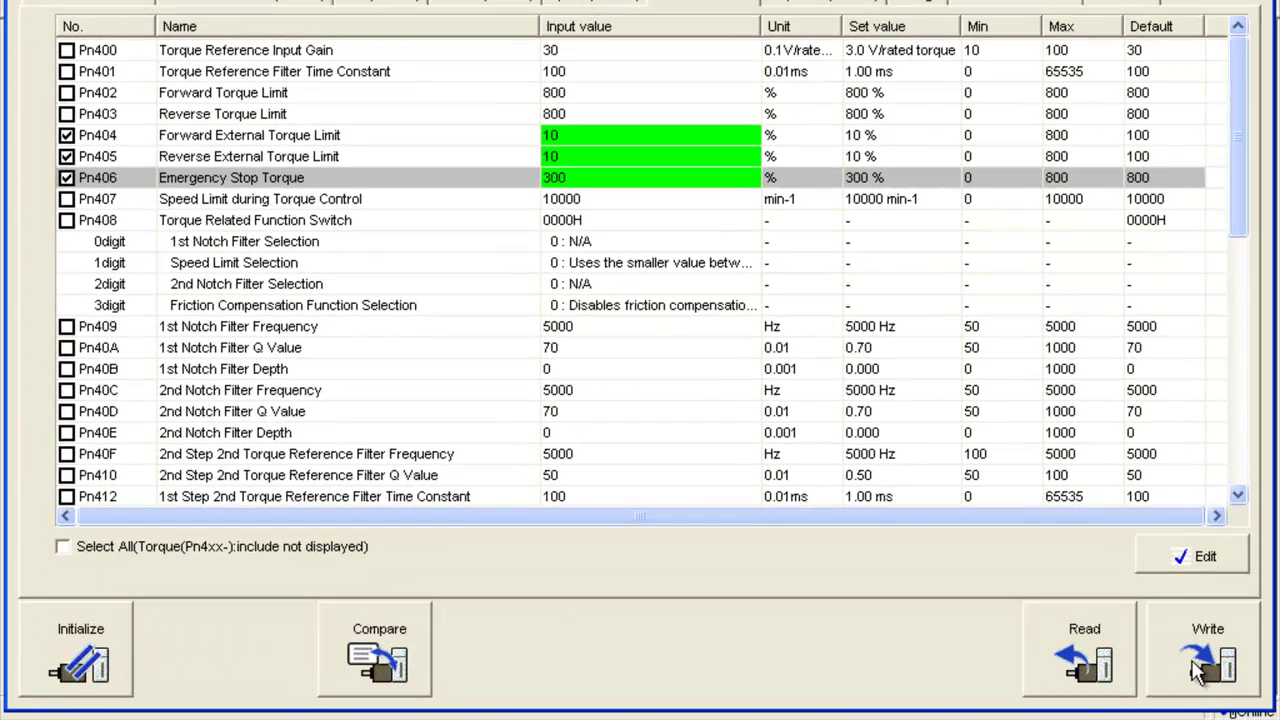
left_click(1205, 660)
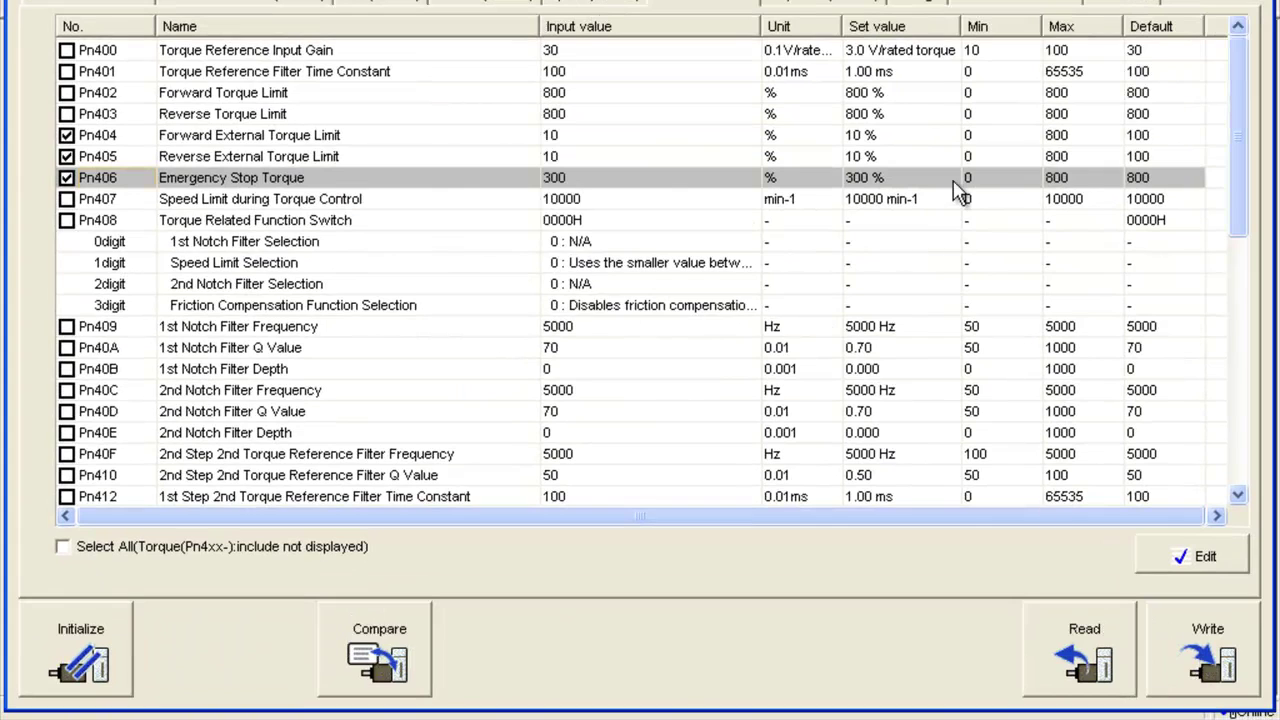
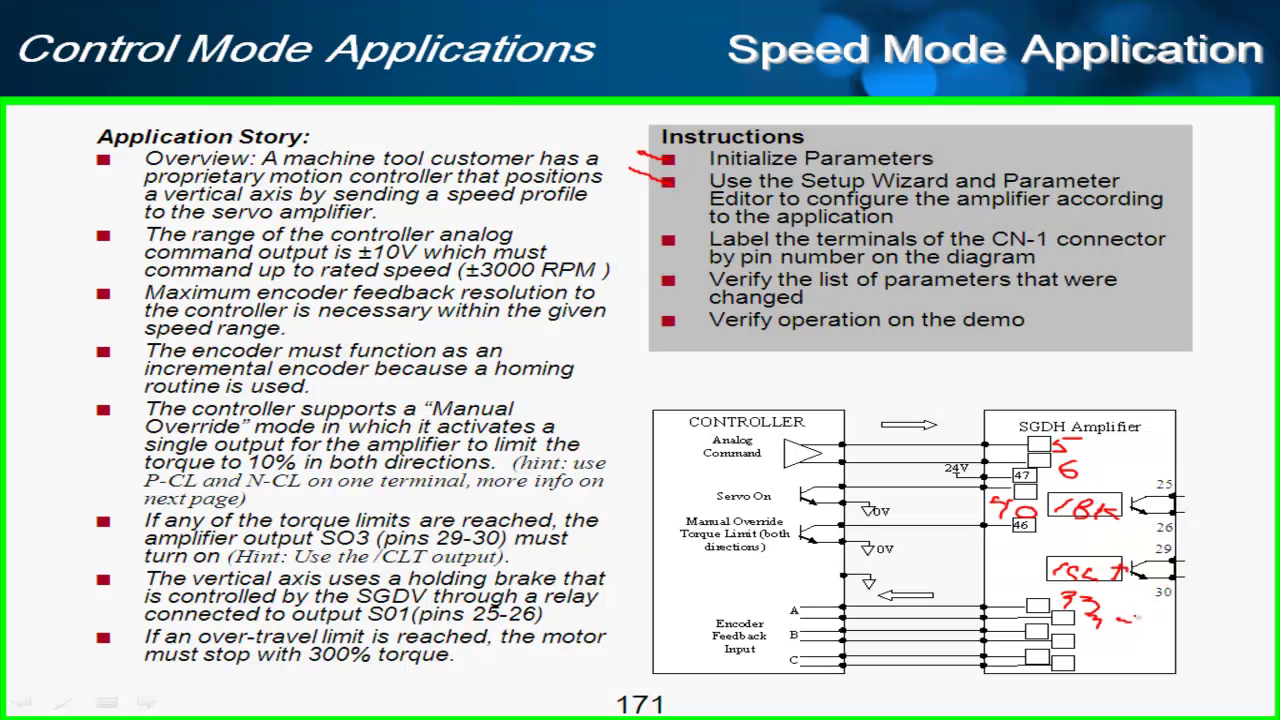
Handwrite the encoder feedback pin numbers on the slide's amplifier diagram and mark the terminal-labelling instruction as done
mouse_move(1115, 616)
left_mouse_down()
mouse_move(1090, 635)
mouse_move(1166, 658)
left_mouse_up()
left_click_drag(1124, 666, 1150, 680)
left_click_drag(1162, 668, 1160, 670)
left_click_drag(670, 242, 630, 224)
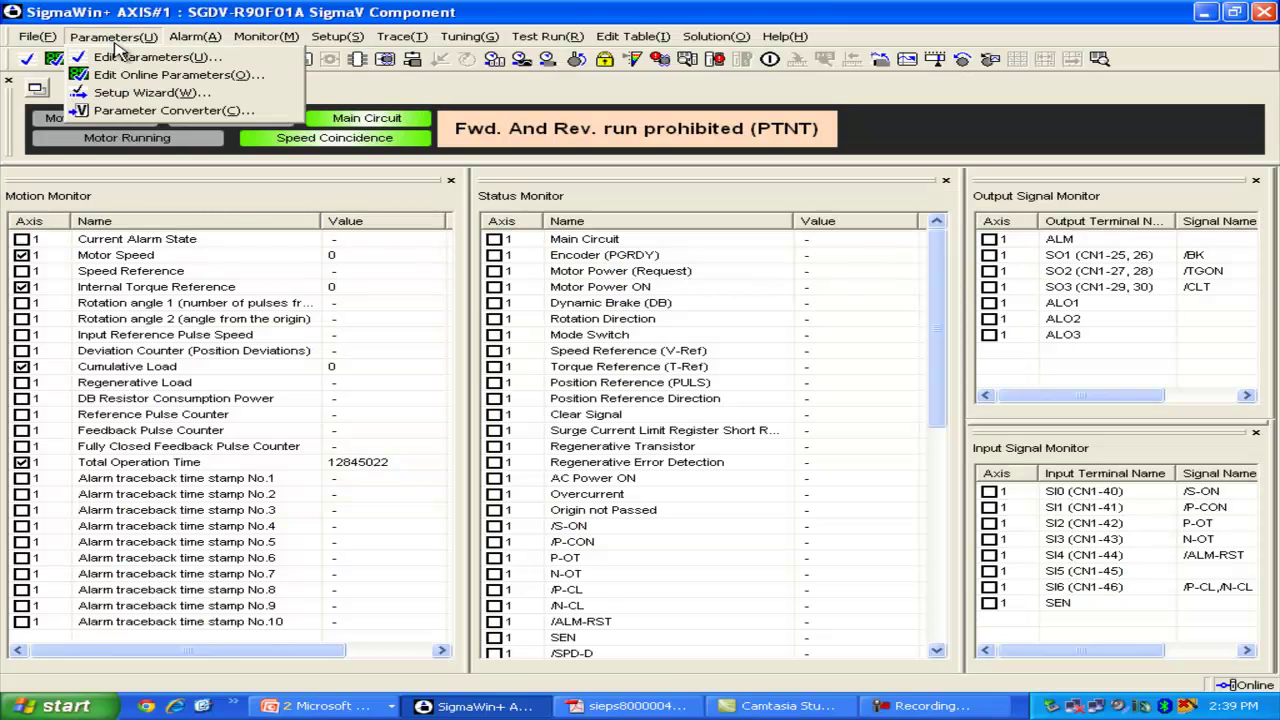
Reopen the SigmaWin+ parameter editor and review the list of parameters that differ from their default values
left_click(123, 56)
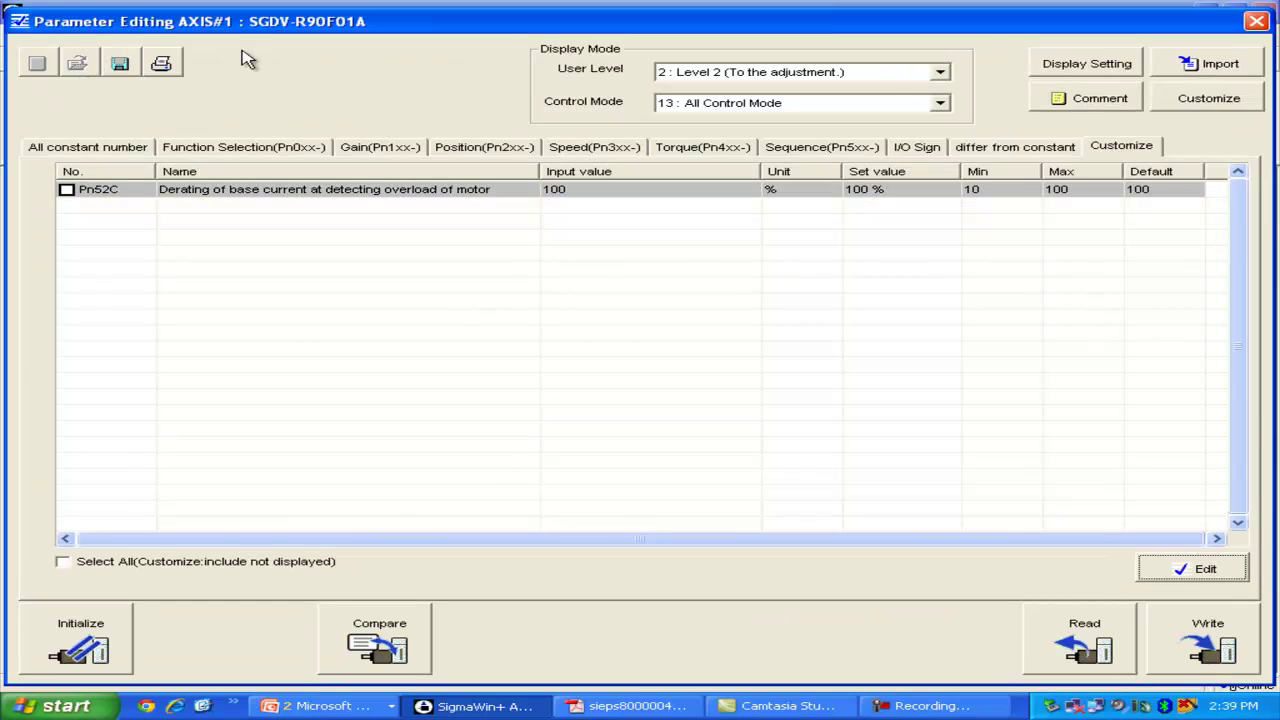
left_click(1016, 146)
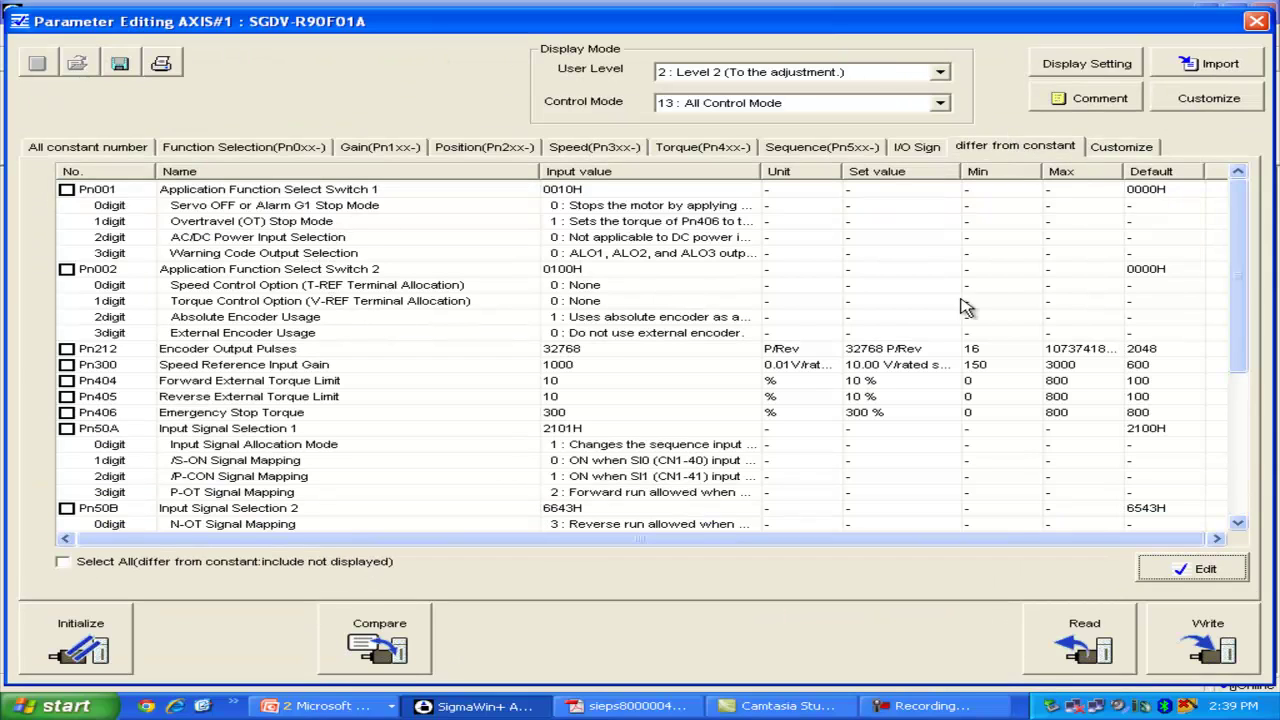
left_click_drag(1244, 280, 1250, 200)
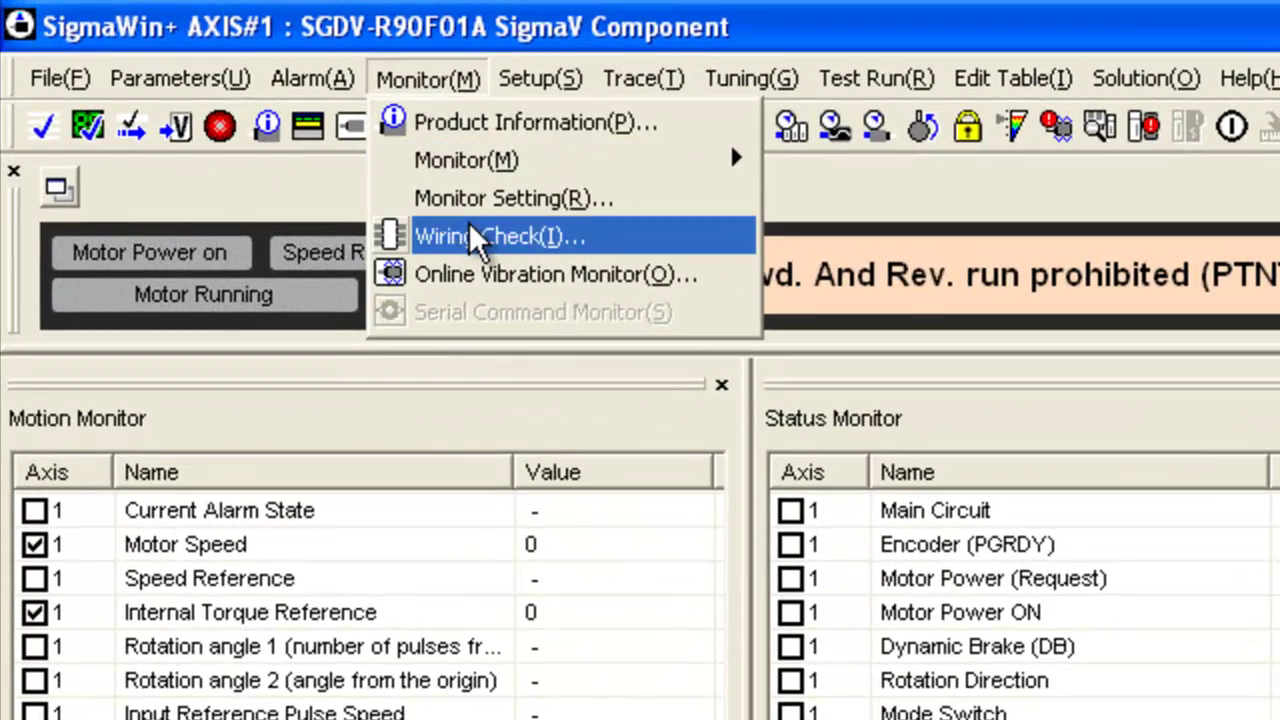
Open the Wiring Check in SigmaWin+ and position its window so the Motion Monitor values can be checked alongside it
left_click(420, 103)
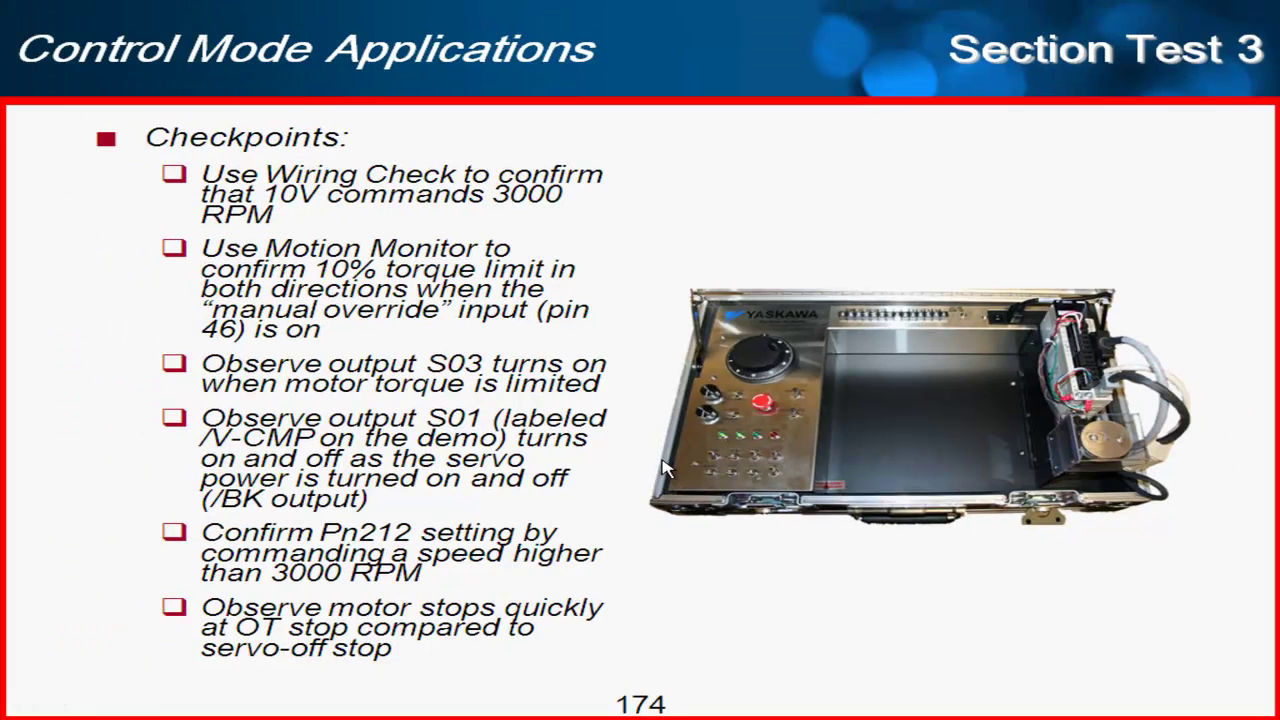
key("alt+Tab")
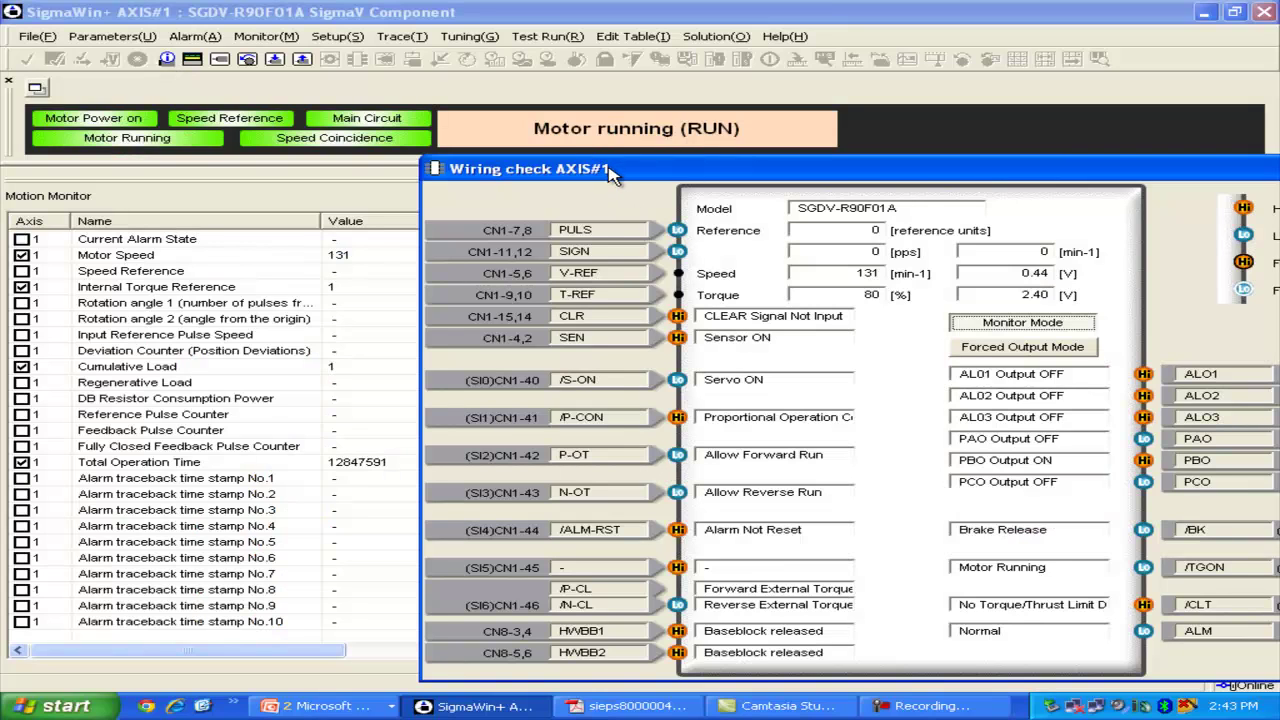
left_click_drag(613, 175, 593, 145)
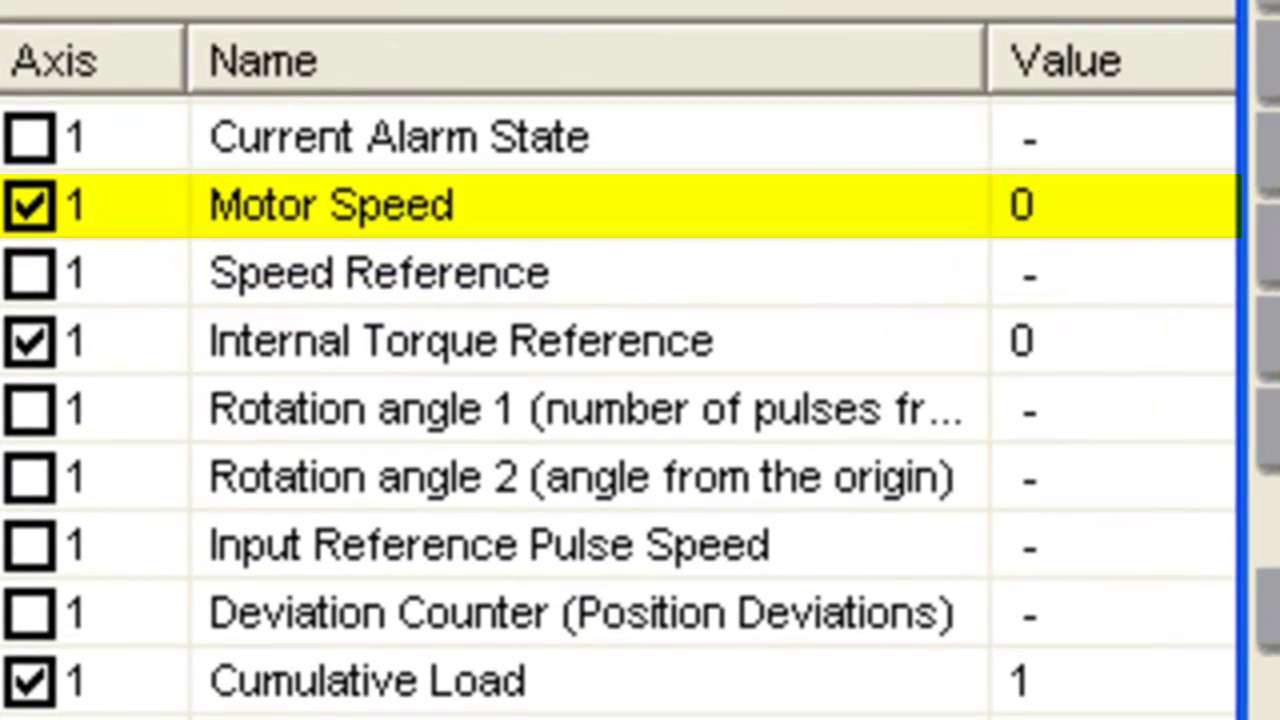
left_click(605, 362)
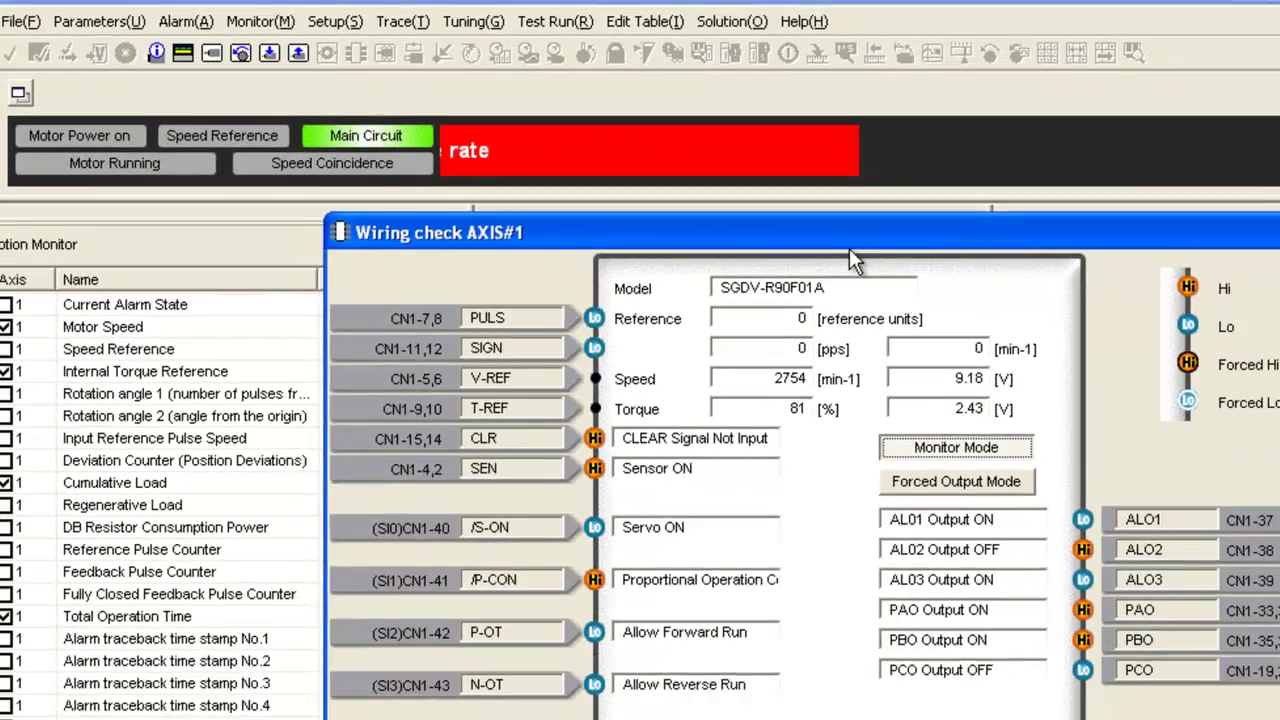
Close the Wiring Check and reset the encoder output pulse rate overspeed alarm (A.511)
left_click_drag(849, 240, 642, 135)
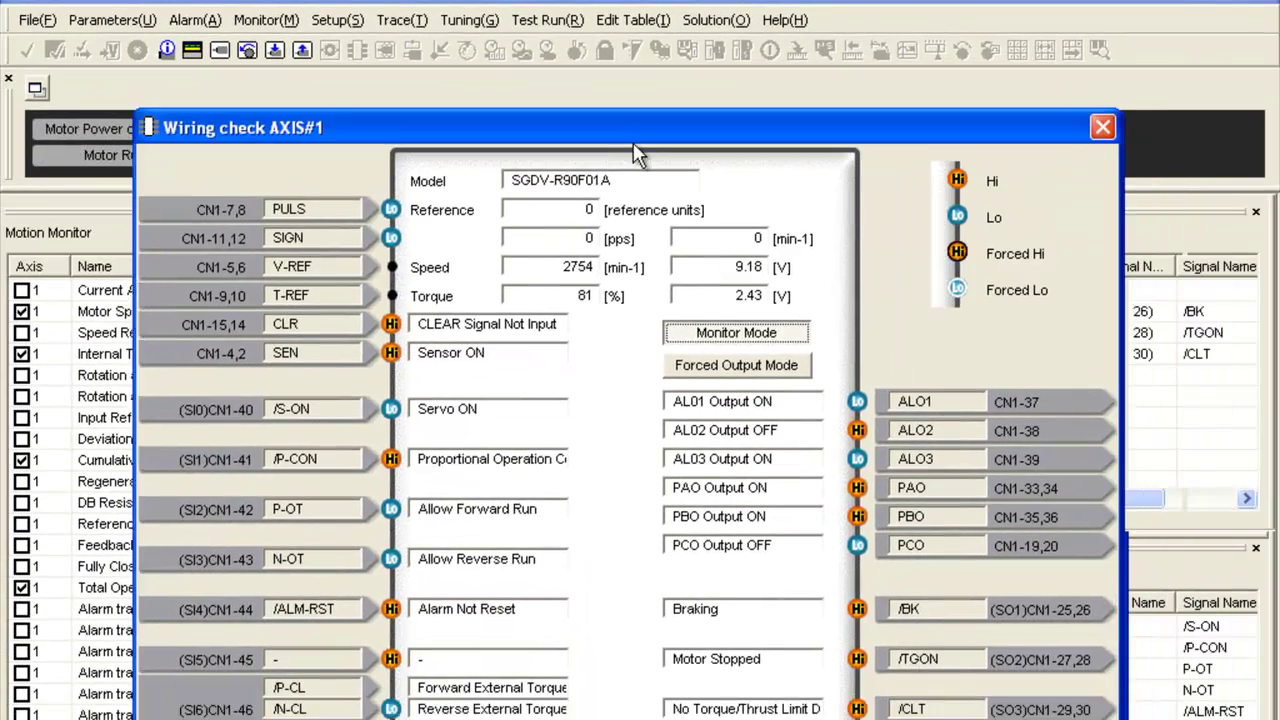
left_click(1097, 127)
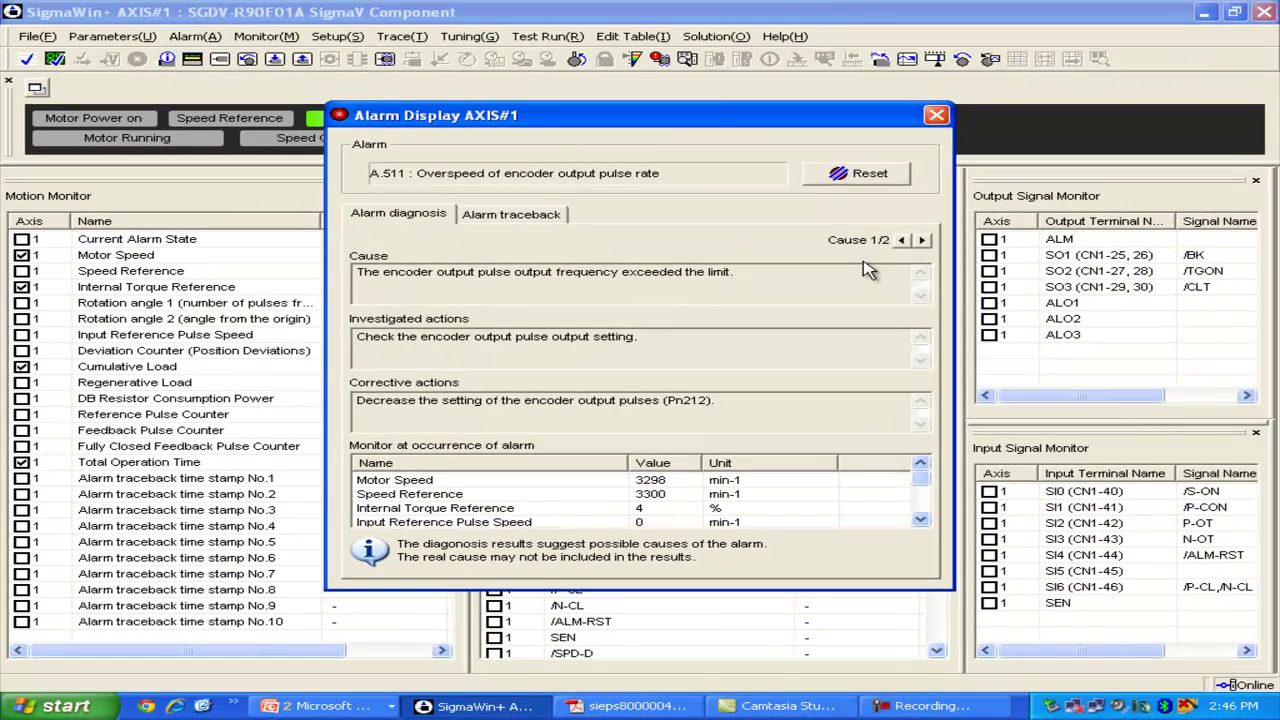
left_click(852, 180)
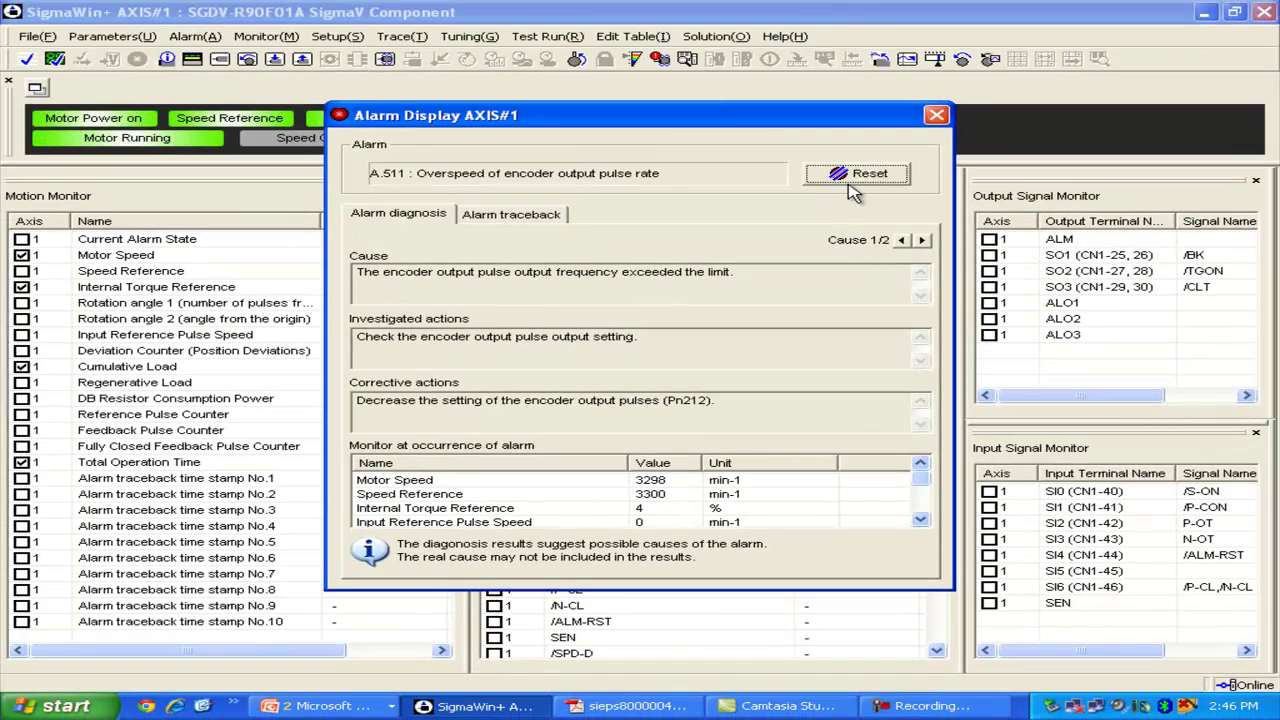